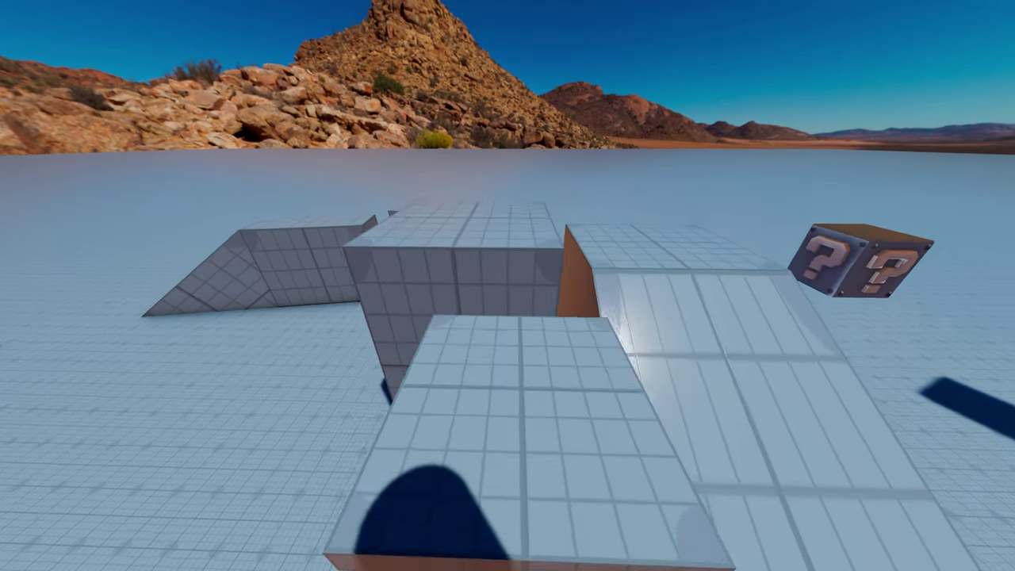
# Walk the player through the corridor, across the plaza and up the ramp, then expand the controller's Jumping settings.
pyautogui.press('w')
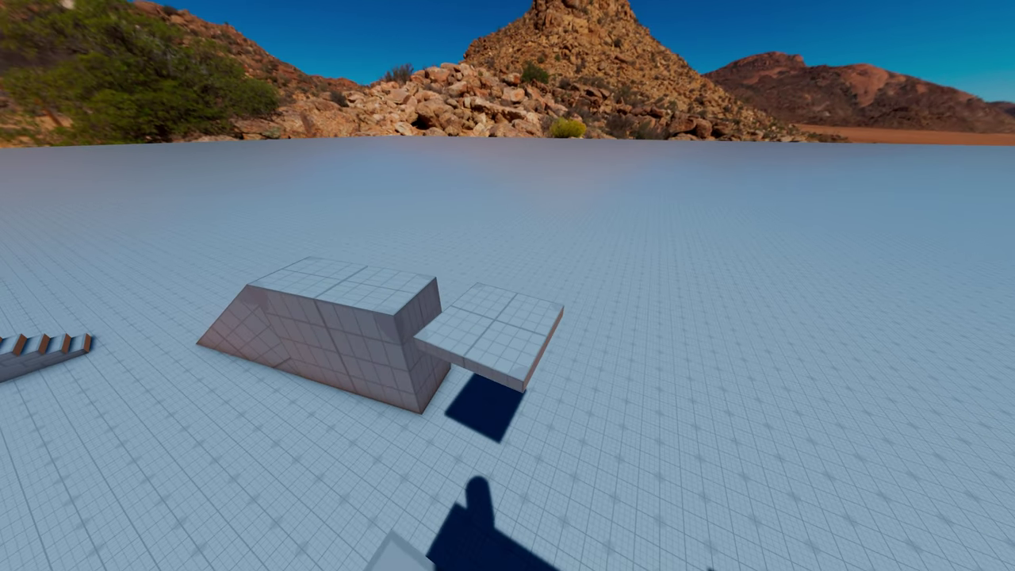
pyautogui.press('w')
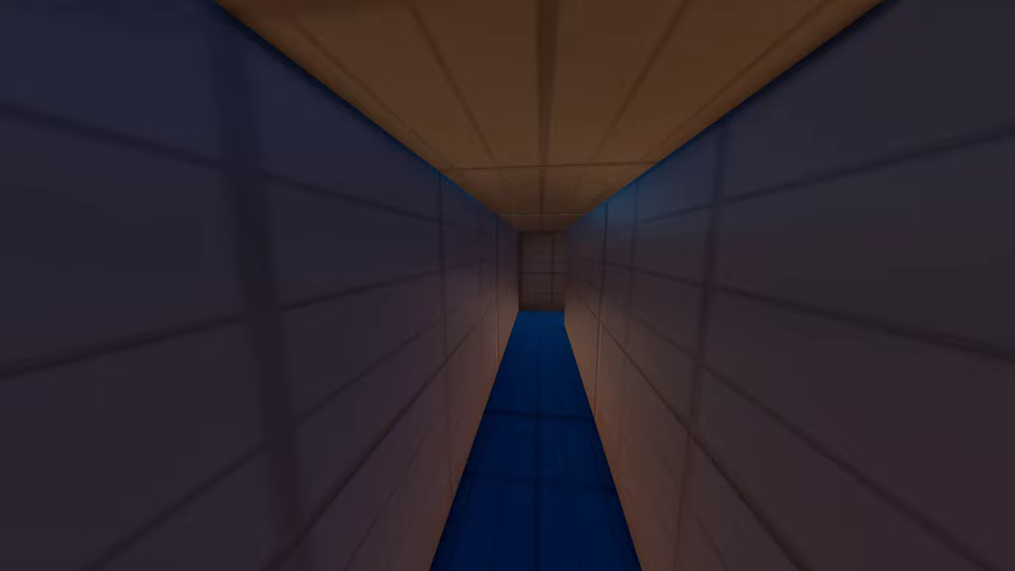
pyautogui.press('w')
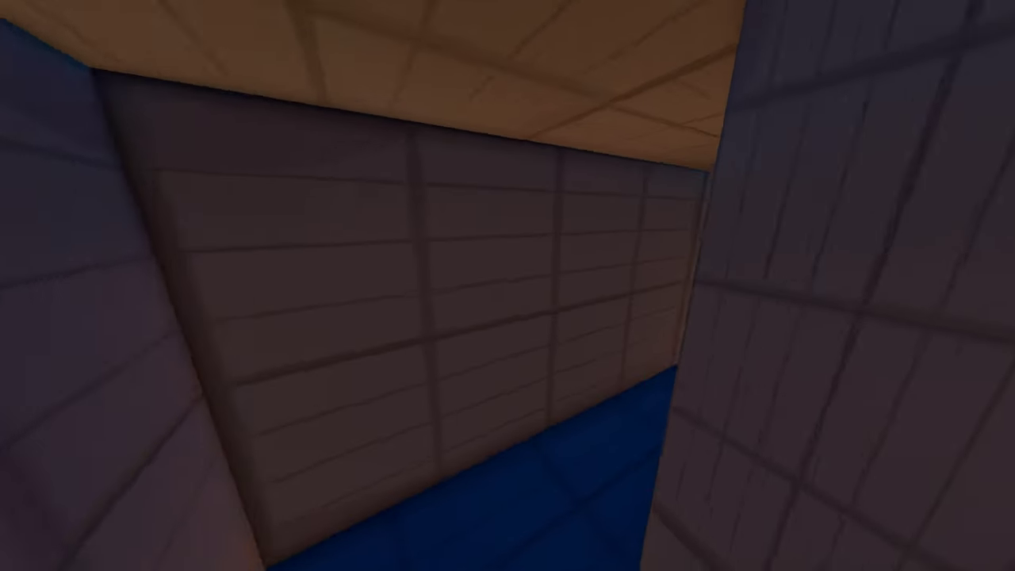
pyautogui.press('w')
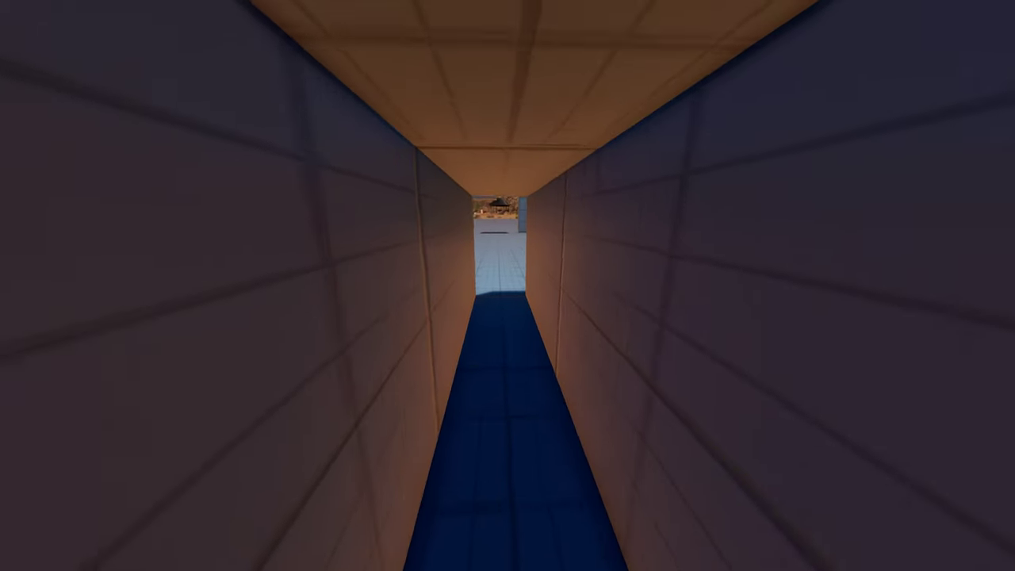
pyautogui.press('w')
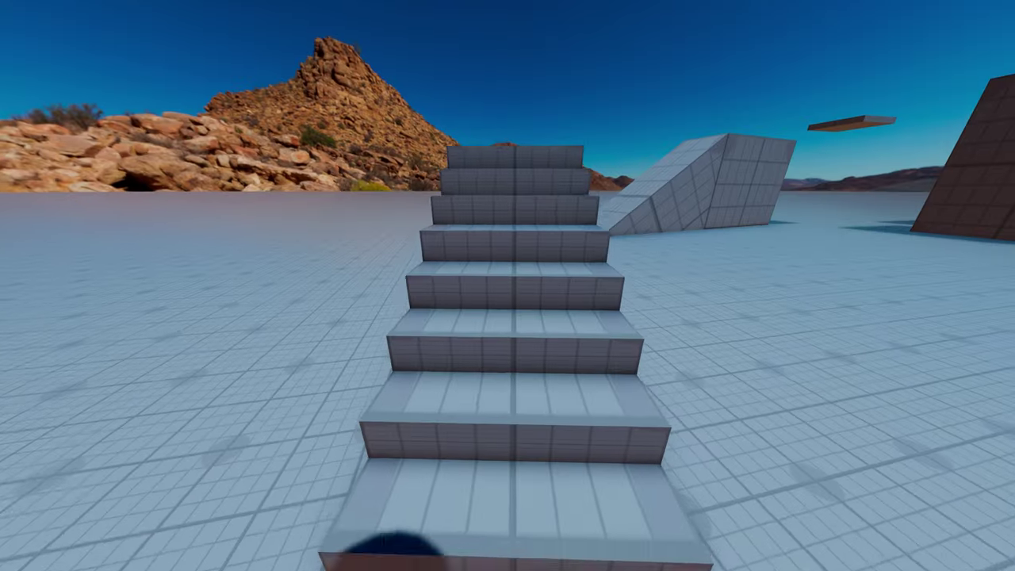
pyautogui.press('w')
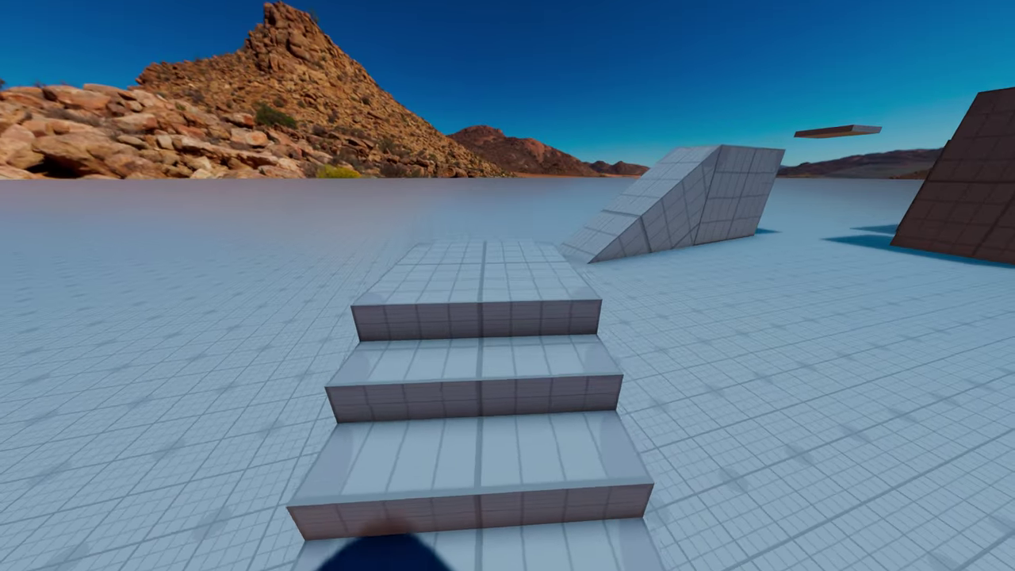
pyautogui.press('w')
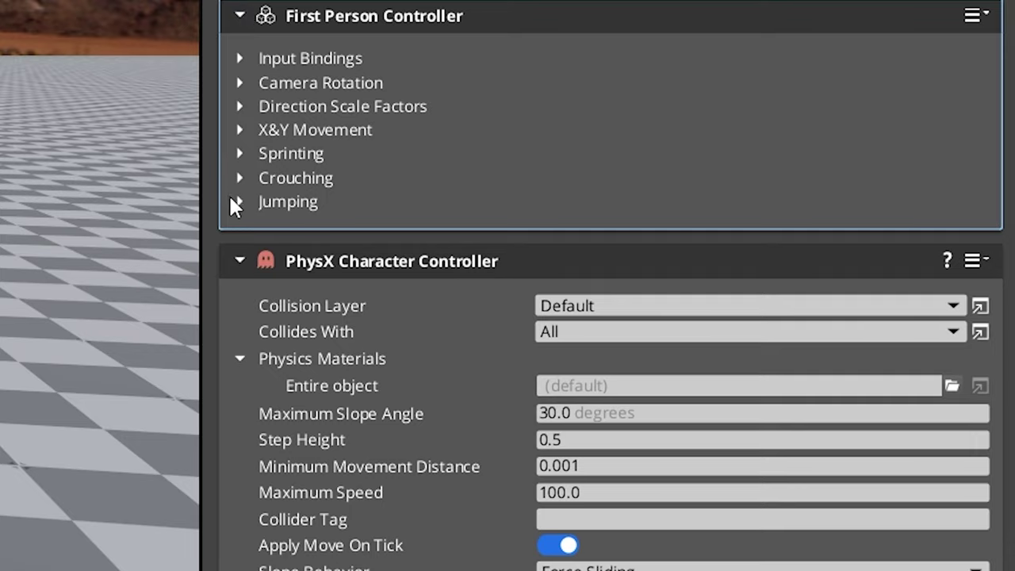
pyautogui.click(235, 202)
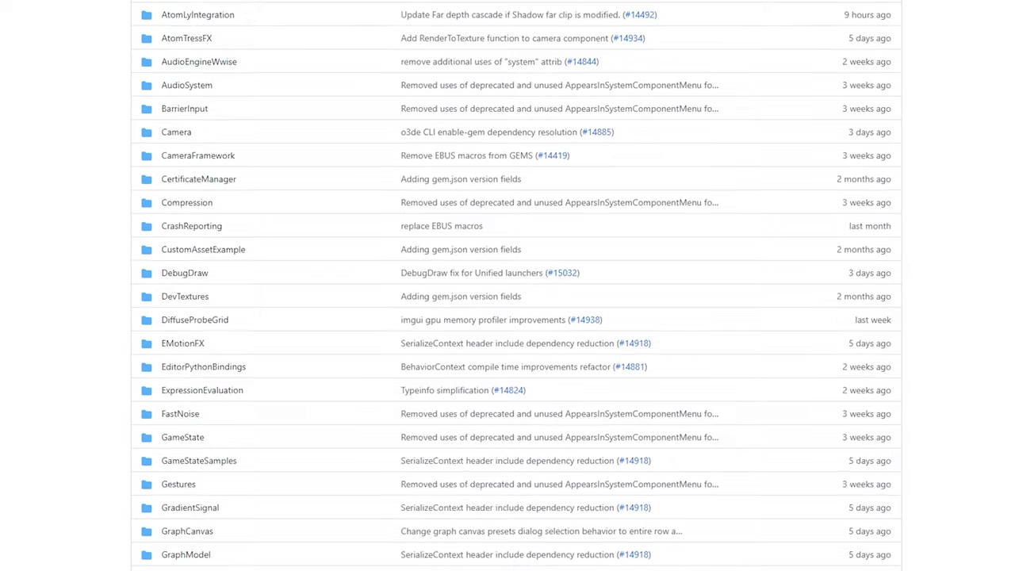
# Scroll down the o3de Gems folder listing to the FirstPersonController repository.
pyautogui.scroll(-3, 507, 285)
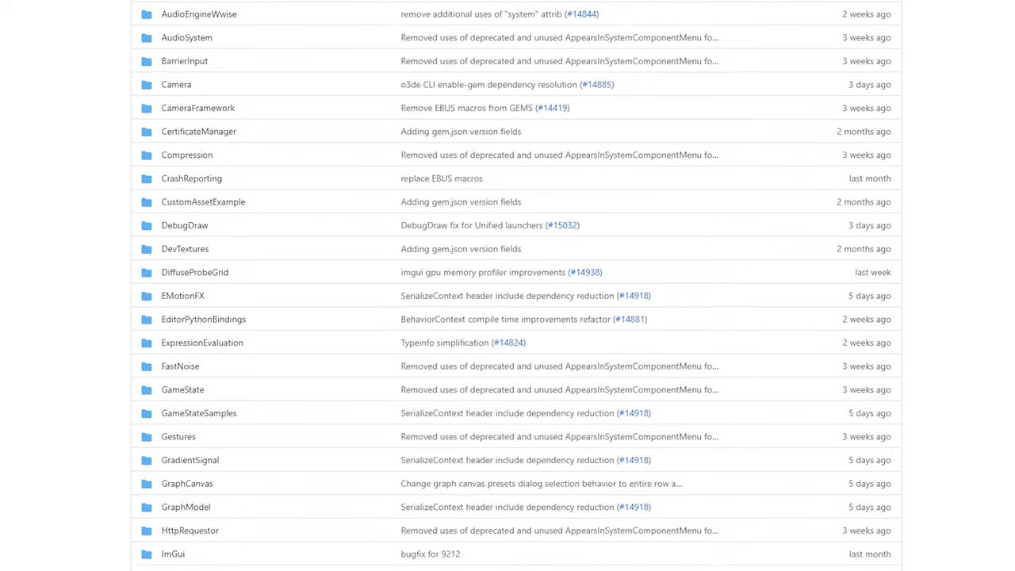
pyautogui.scroll(-3, 507, 286)
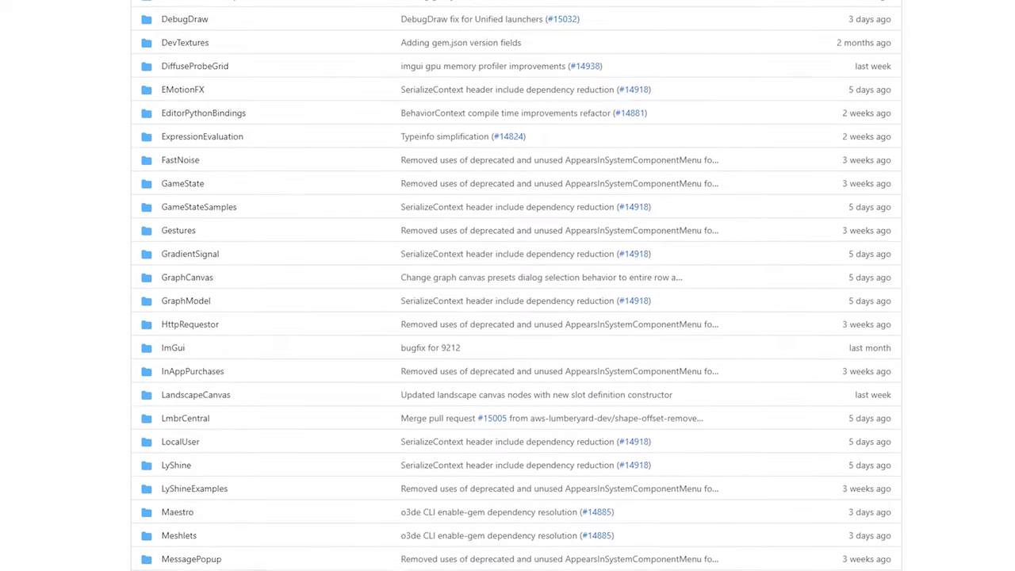
pyautogui.scroll(-1, 508, 285)
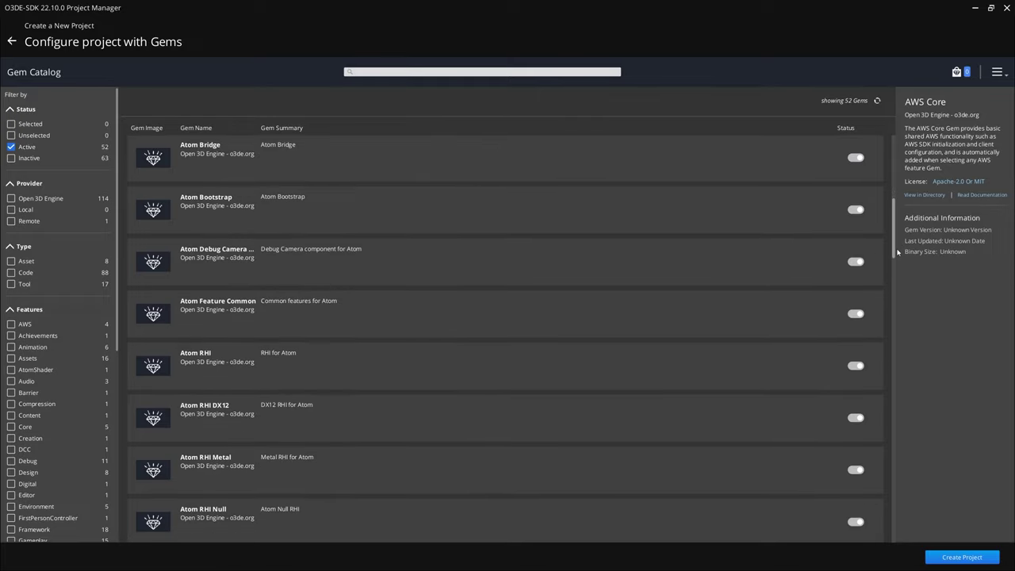
pyautogui.scroll(-2, 898, 265)
pyautogui.scroll(-3, 898, 267)
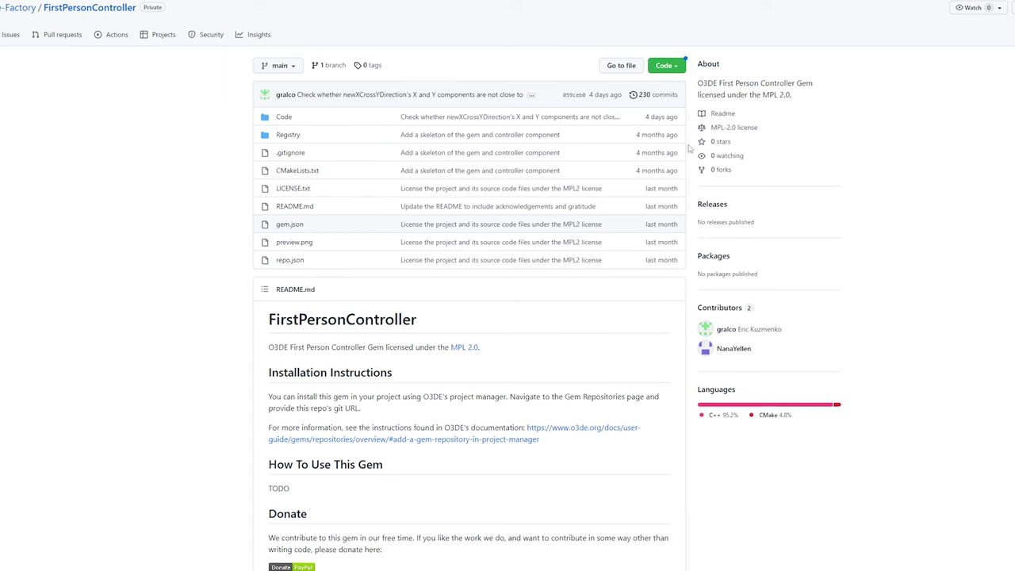
pyautogui.scroll(-3, 688, 147)
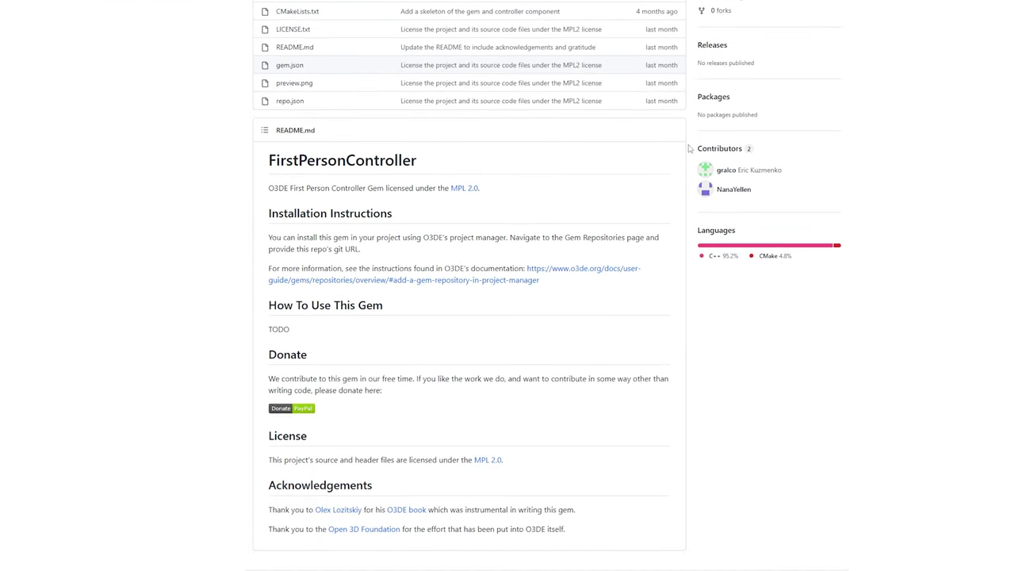
# Copy the FirstPersonController repository's HTTPS clone URL from the green Code menu.
pyautogui.scroll(3, 689, 148)
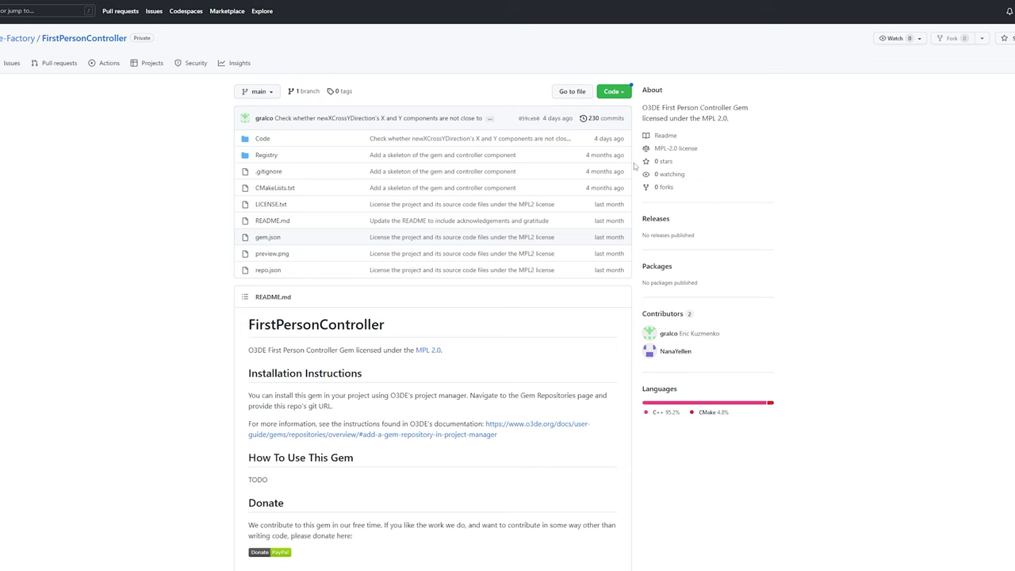
pyautogui.scroll(-2, 634, 166)
pyautogui.scroll(2, 635, 166)
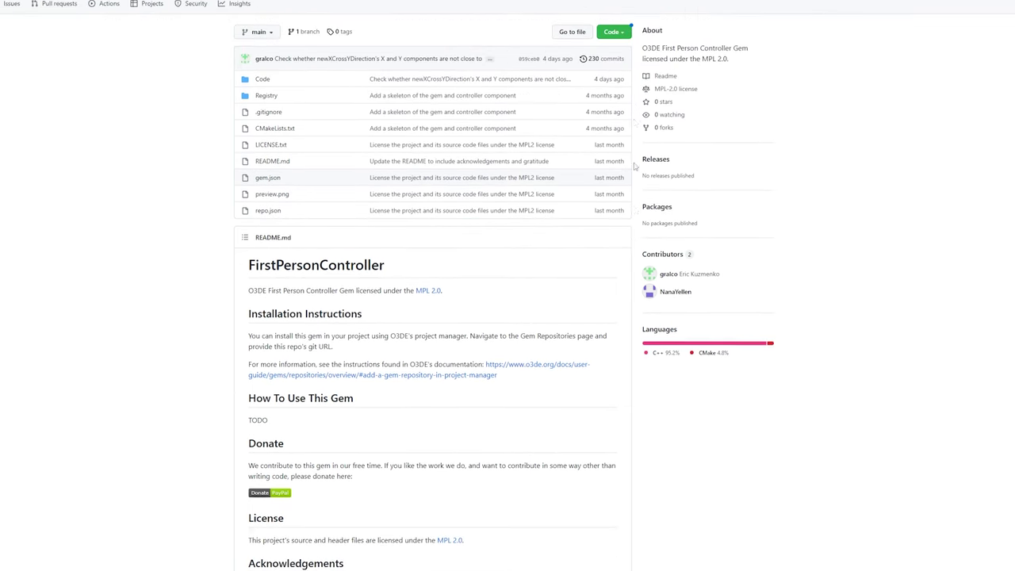
pyautogui.click(613, 77)
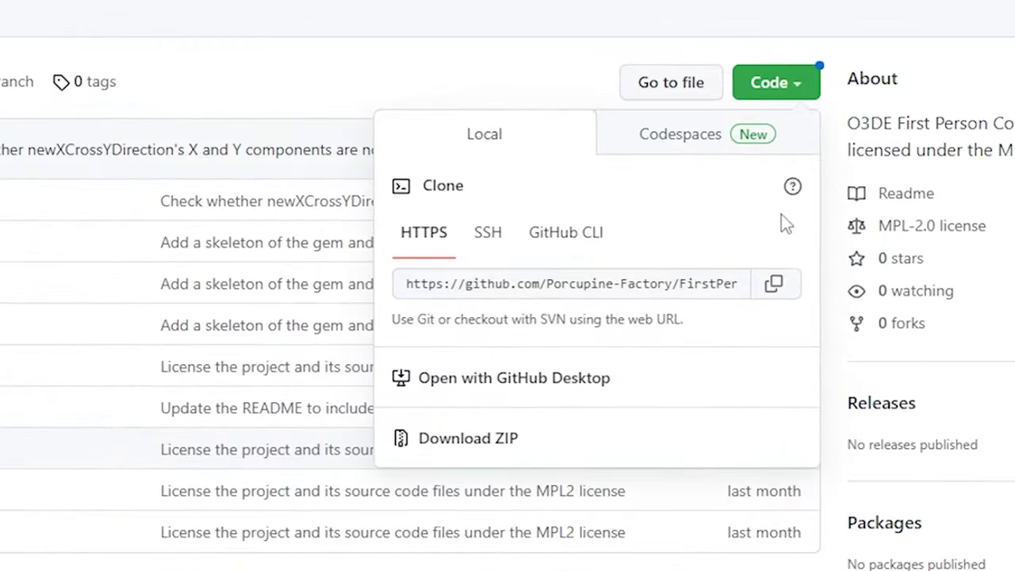
pyautogui.click(613, 157)
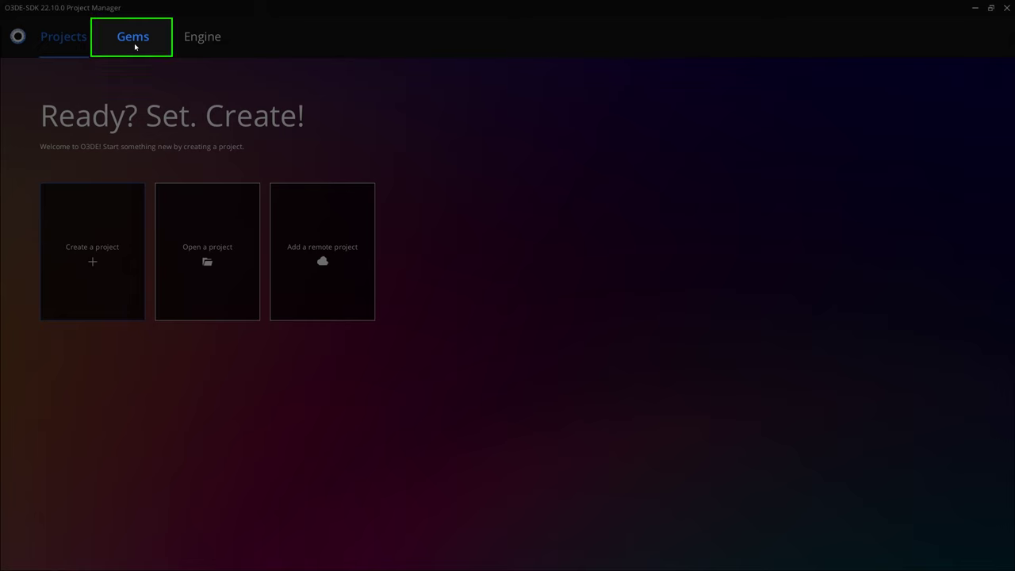
# Add the copied FirstPersonController URL as a gem repository, then return to the Projects page.
pyautogui.click(135, 45)
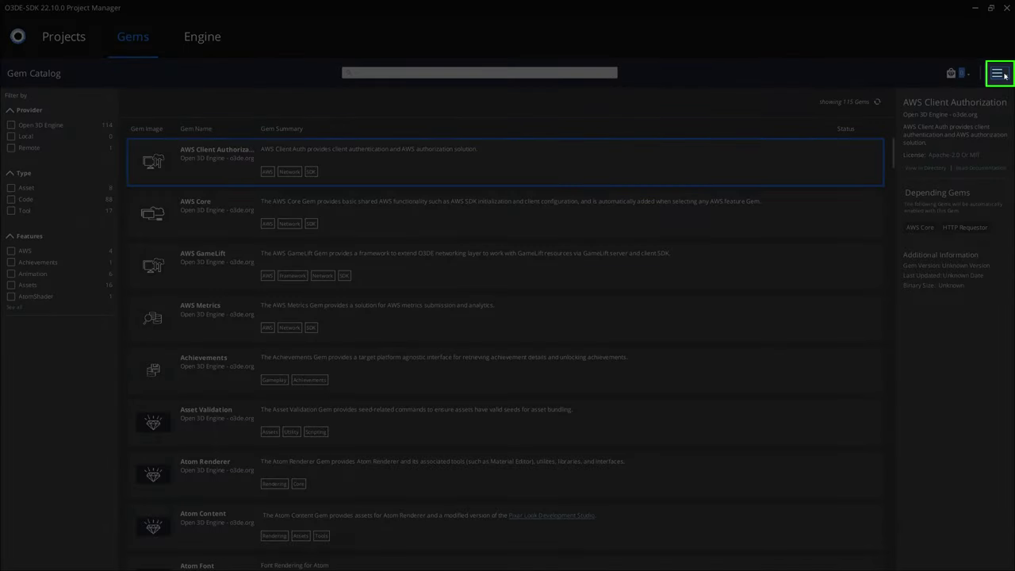
pyautogui.click(1001, 74)
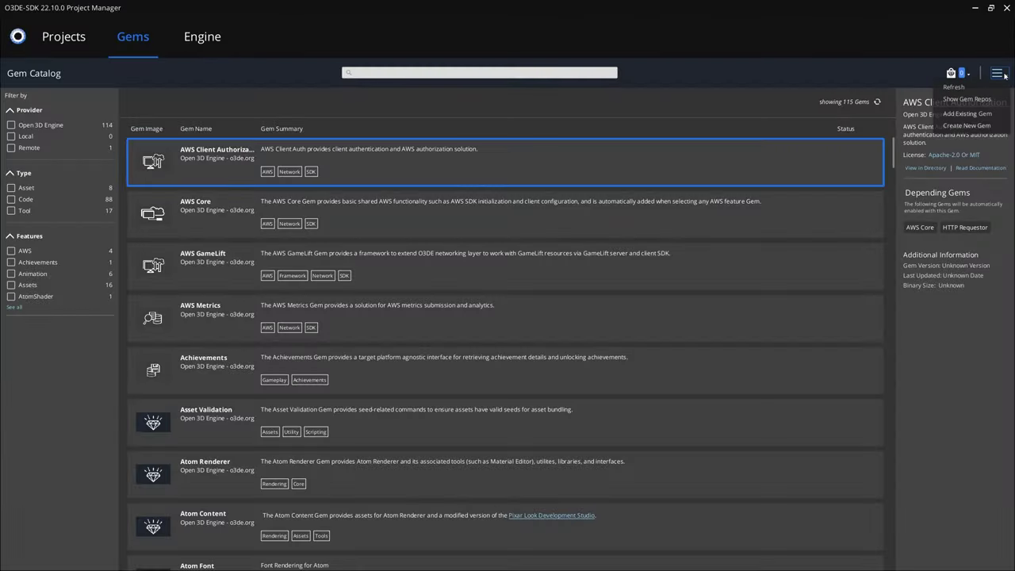
pyautogui.click(944, 127)
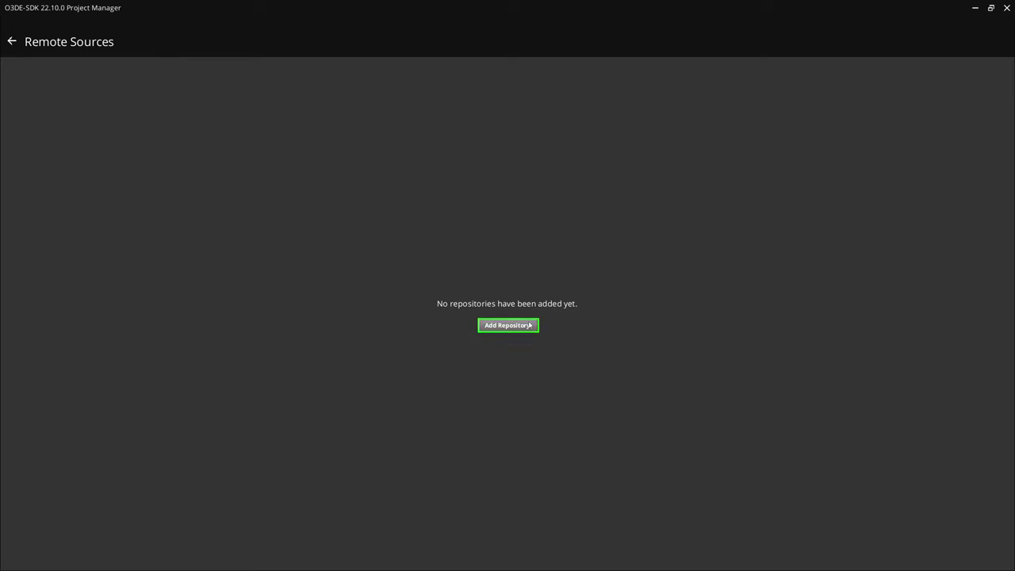
pyautogui.click(530, 325)
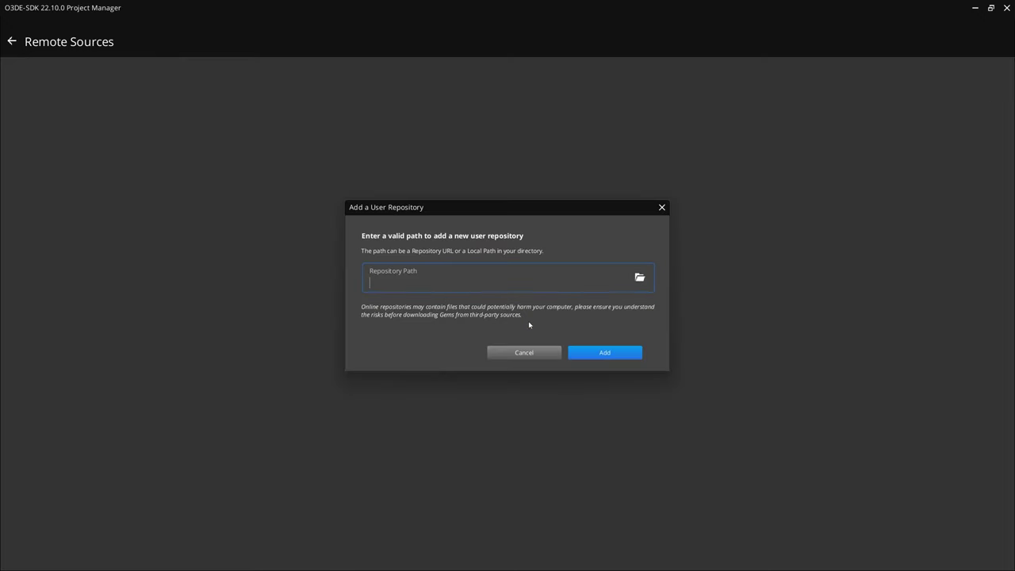
pyautogui.hotkey('ctrl', 'v')
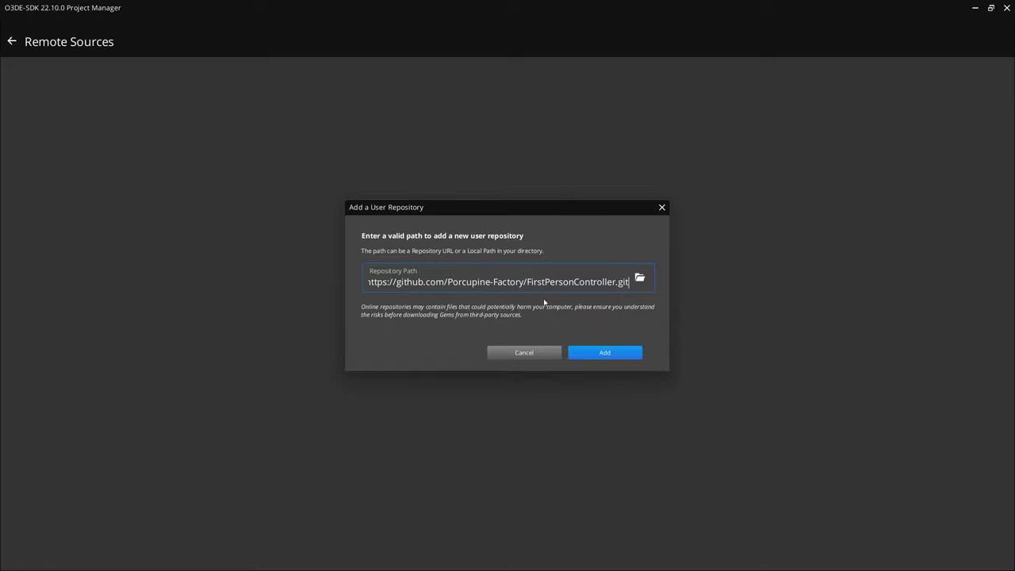
pyautogui.click(604, 351)
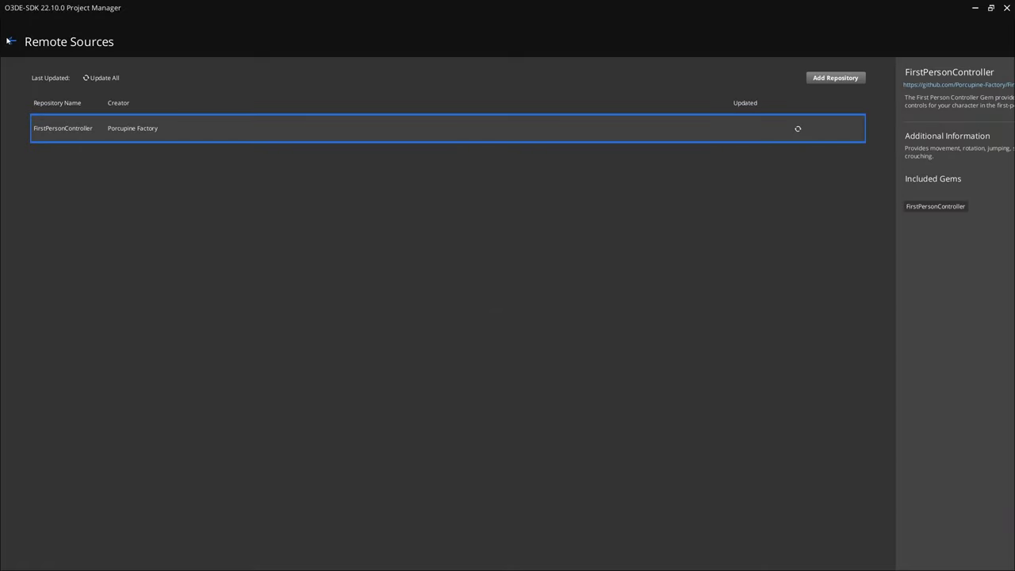
pyautogui.click(10, 41)
pyautogui.click(66, 42)
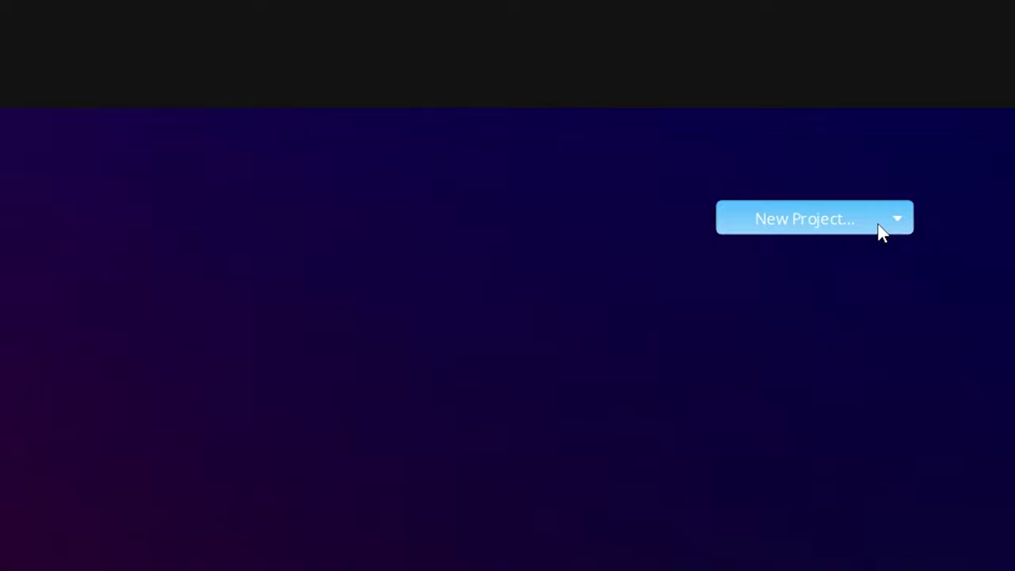
# Start a new project and replace the name NewProject with FirstPersonProject.
pyautogui.click(958, 102)
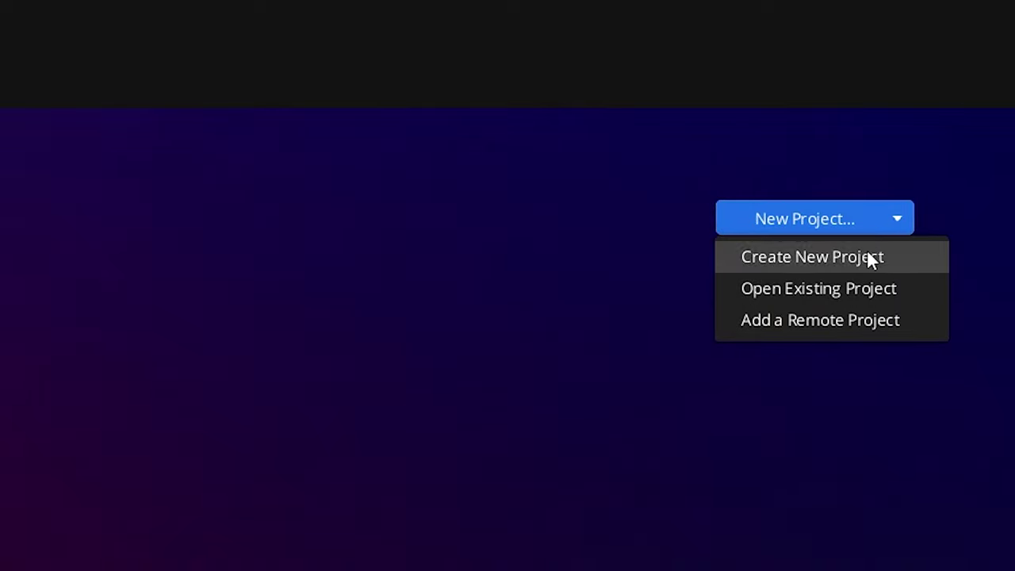
pyautogui.click(873, 259)
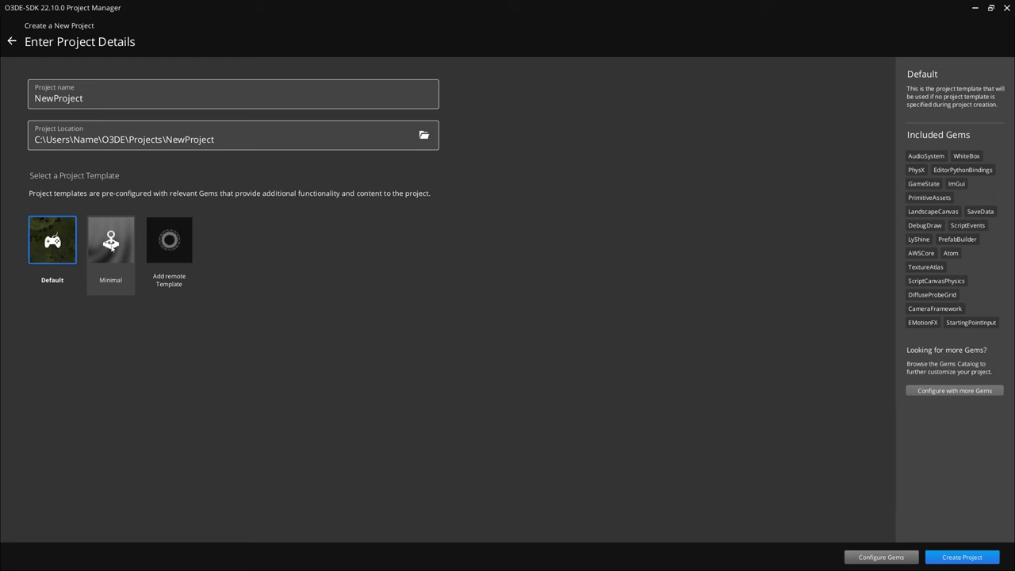
pyautogui.doubleClick(110, 98)
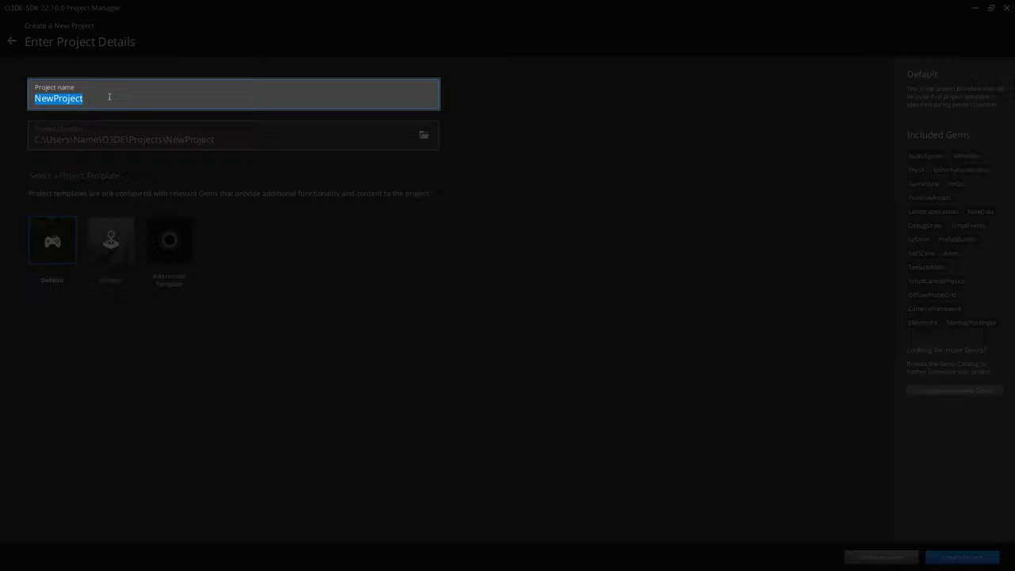
pyautogui.write('Fir')
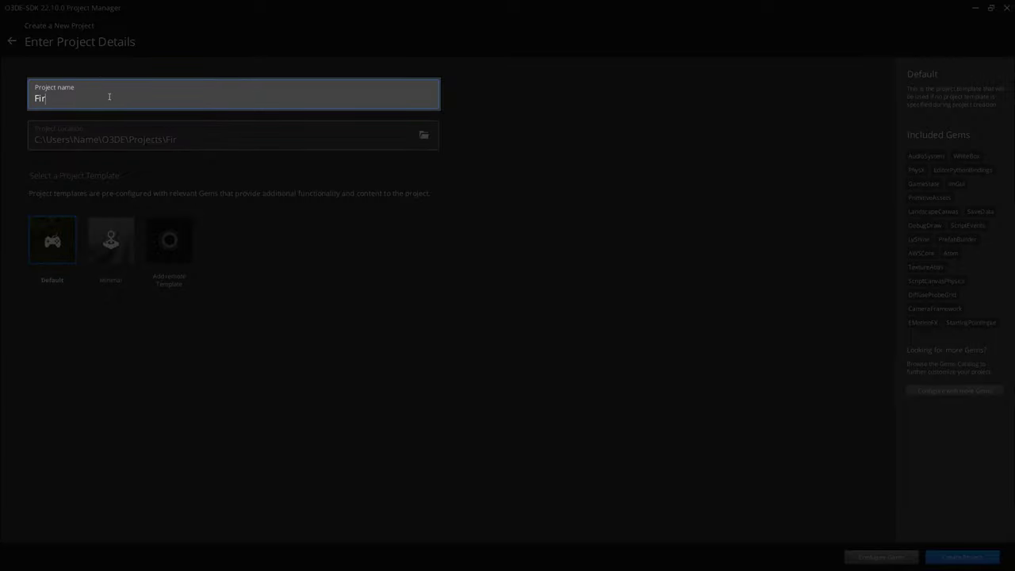
pyautogui.write('stPersonProject')
pyautogui.press('Tab')
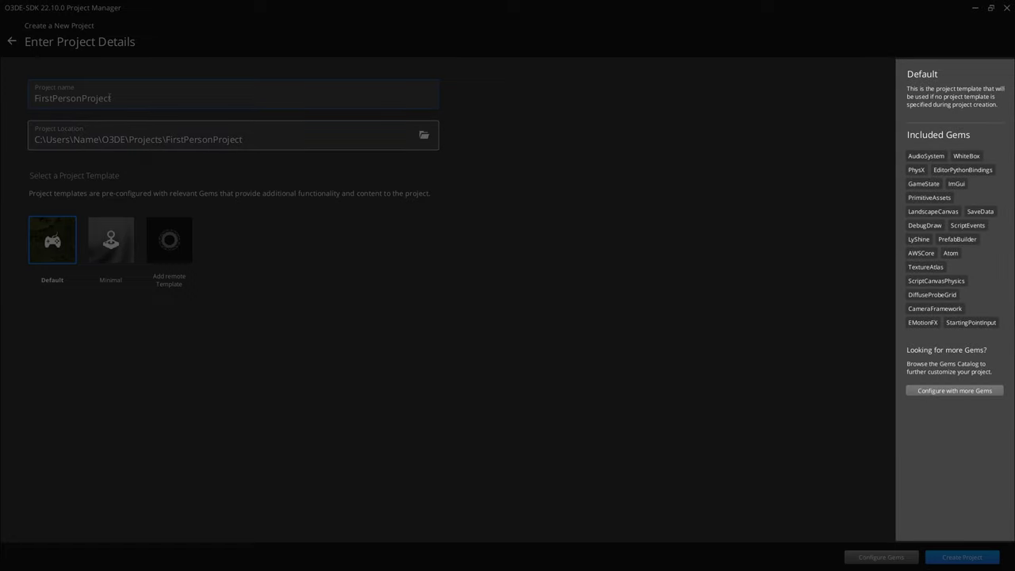
# Search the gem catalog for 'First', enable FirstPersonController, and create the project.
pyautogui.click(955, 391)
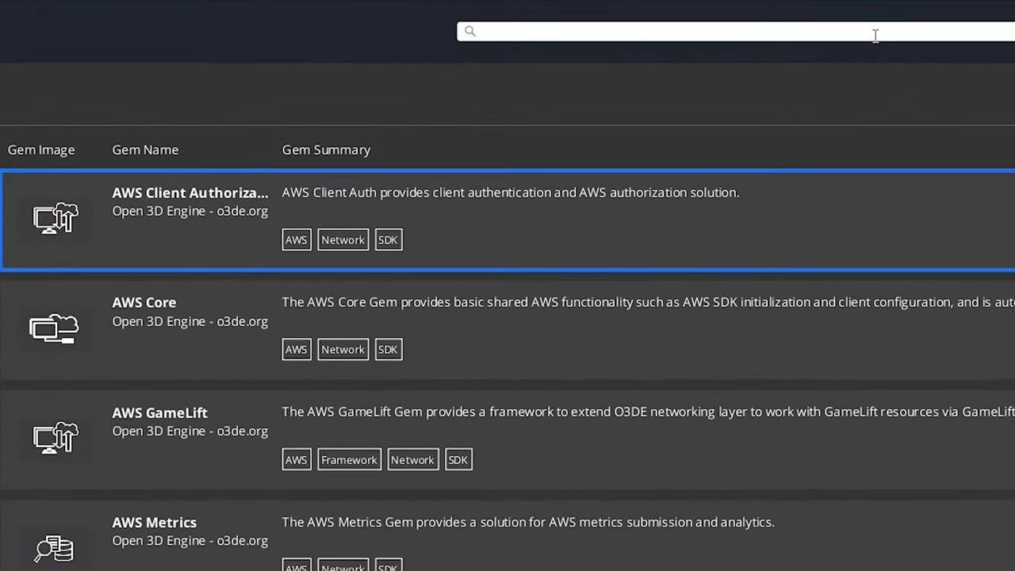
pyautogui.click(876, 34)
pyautogui.write('First')
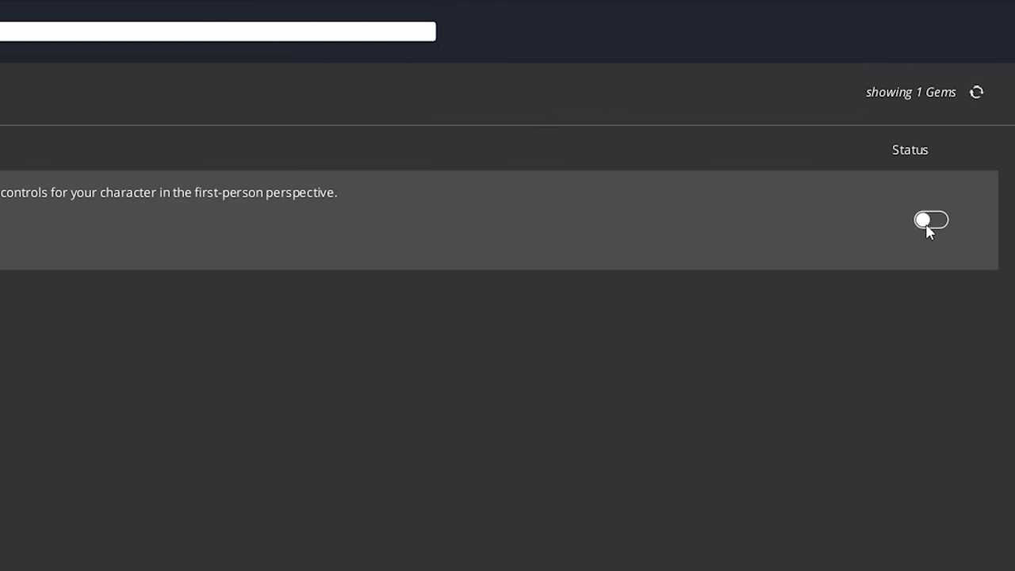
pyautogui.click(930, 222)
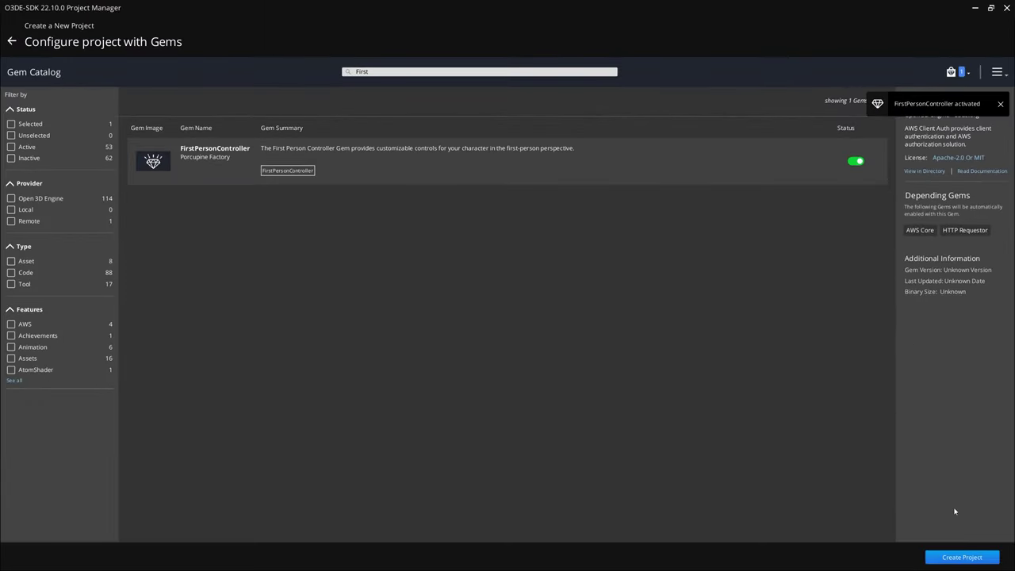
pyautogui.click(957, 557)
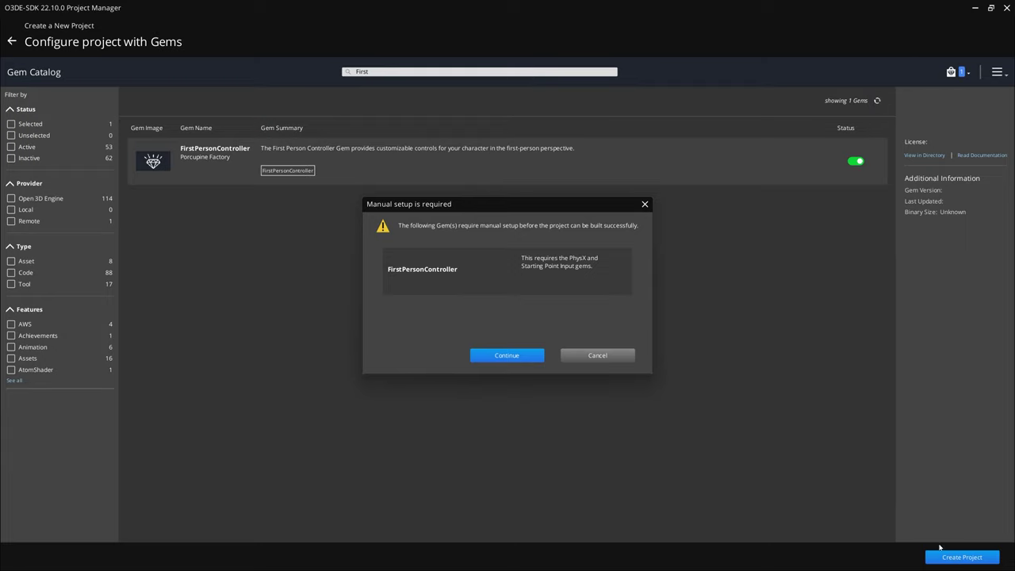
# Accept the manual-setup and rebuild notices, then open TestProject's options menu.
pyautogui.click(499, 356)
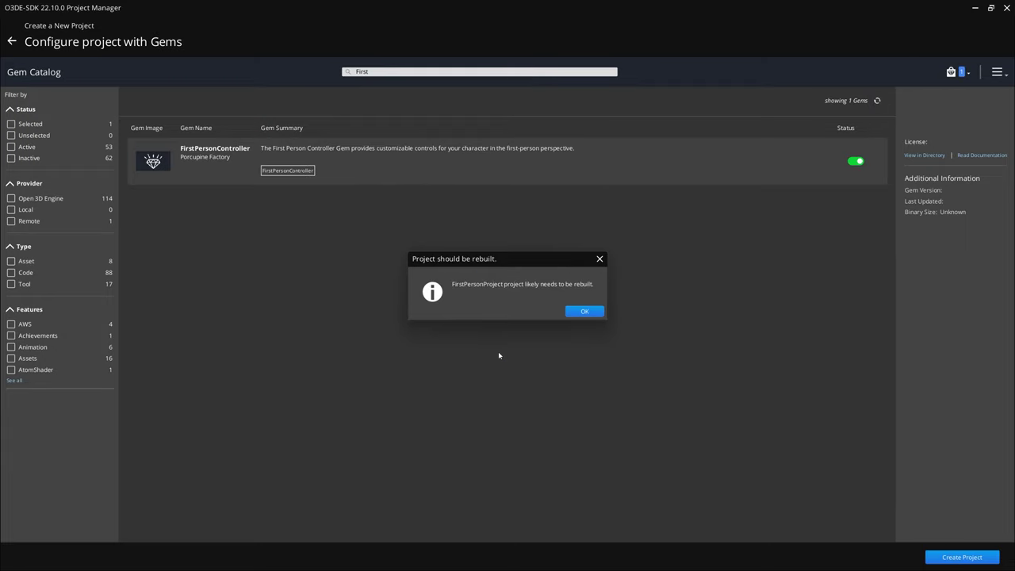
pyautogui.click(583, 312)
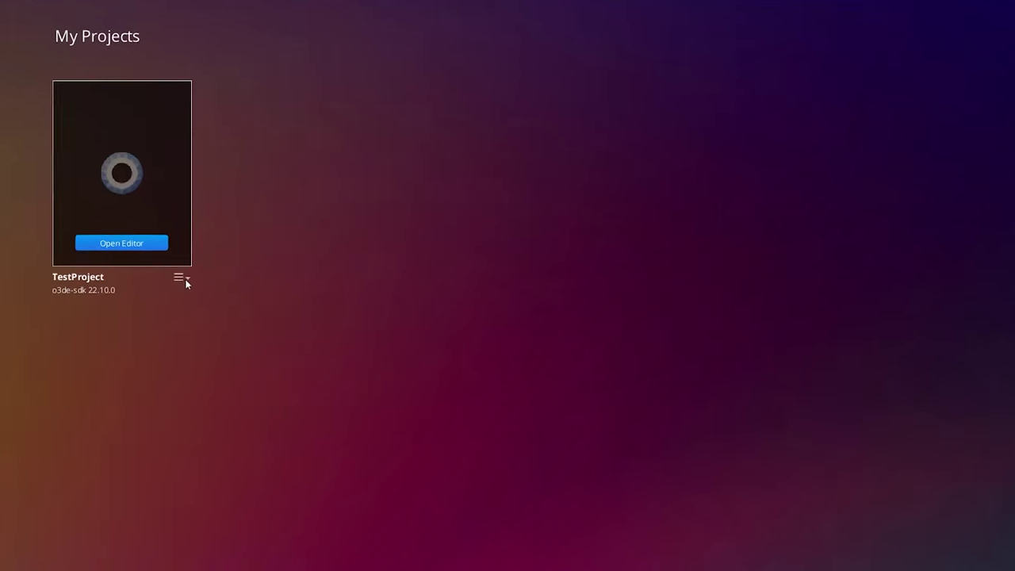
pyautogui.click(137, 280)
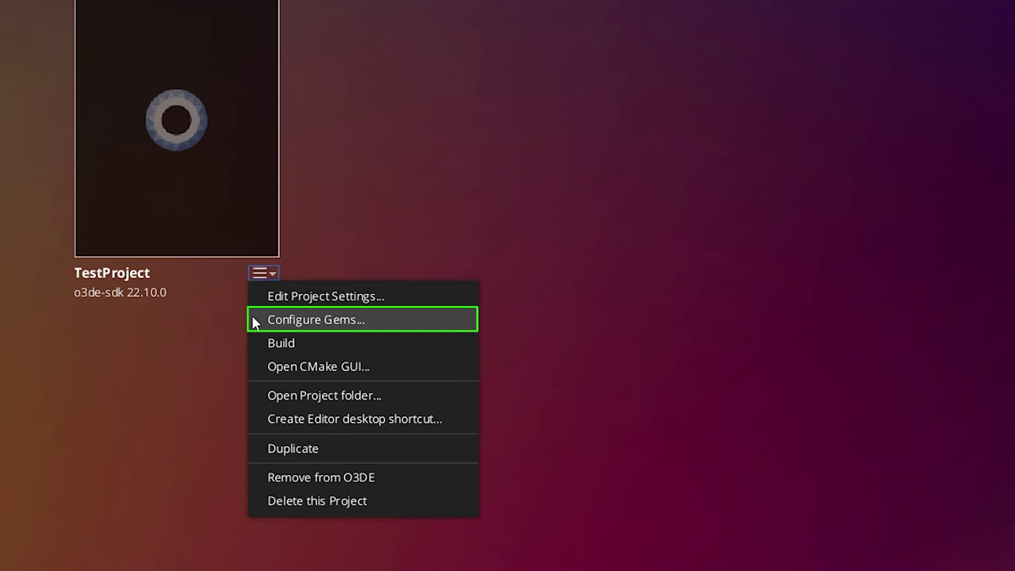
# Open TestProject's gem configuration and search the catalog for FirstPerson.
pyautogui.click(255, 319)
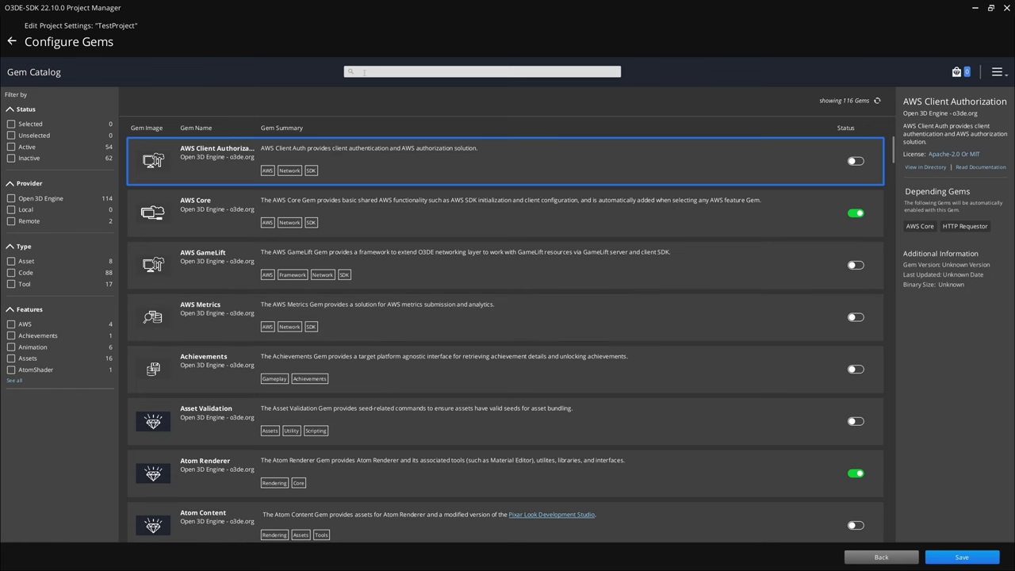
pyautogui.click(364, 73)
pyautogui.write('FirstPe')
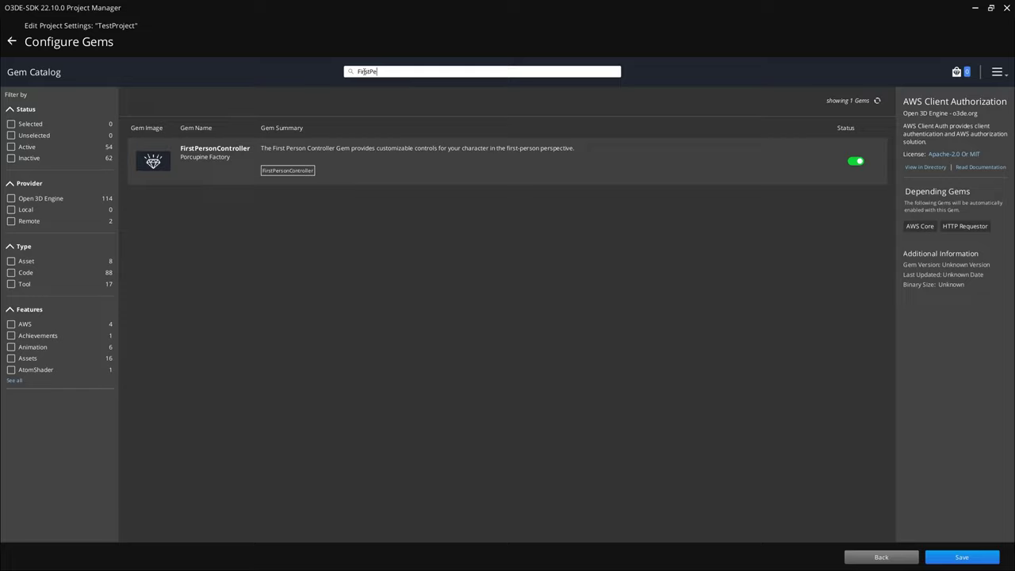
pyautogui.write('rson')
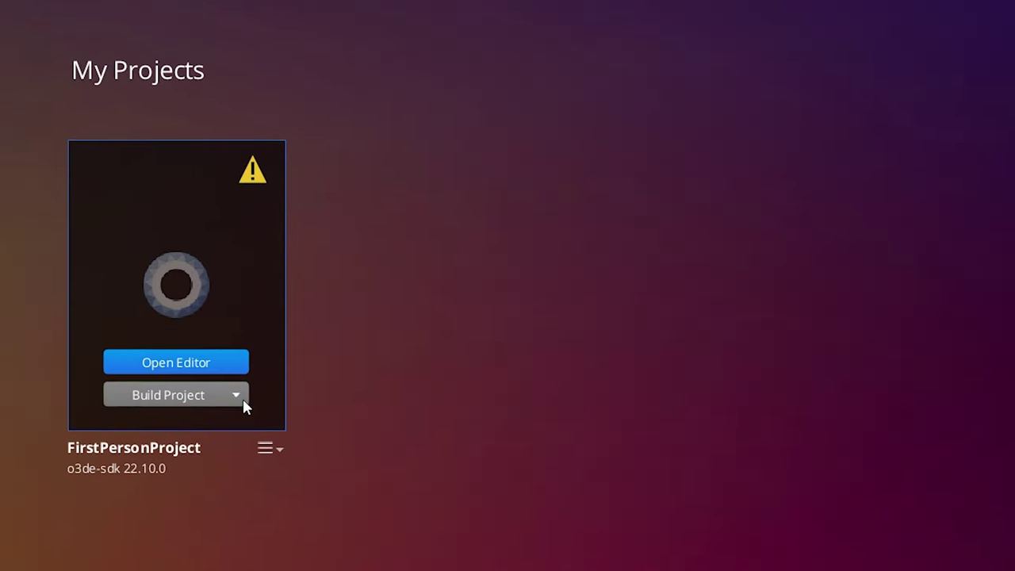
# Build FirstPersonProject now, confirm the build, and open it in the editor.
pyautogui.click(123, 255)
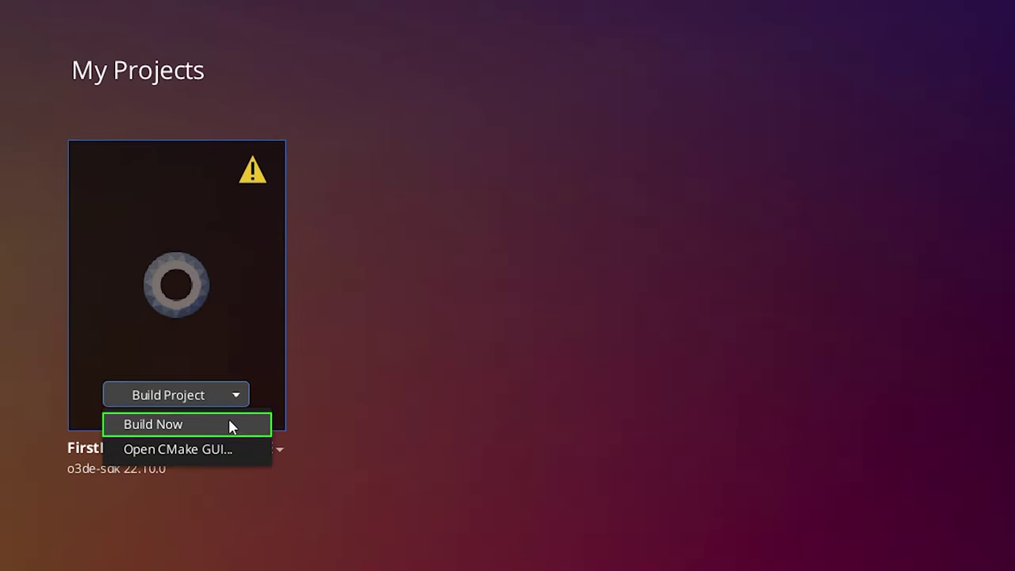
pyautogui.click(229, 423)
pyautogui.click(530, 314)
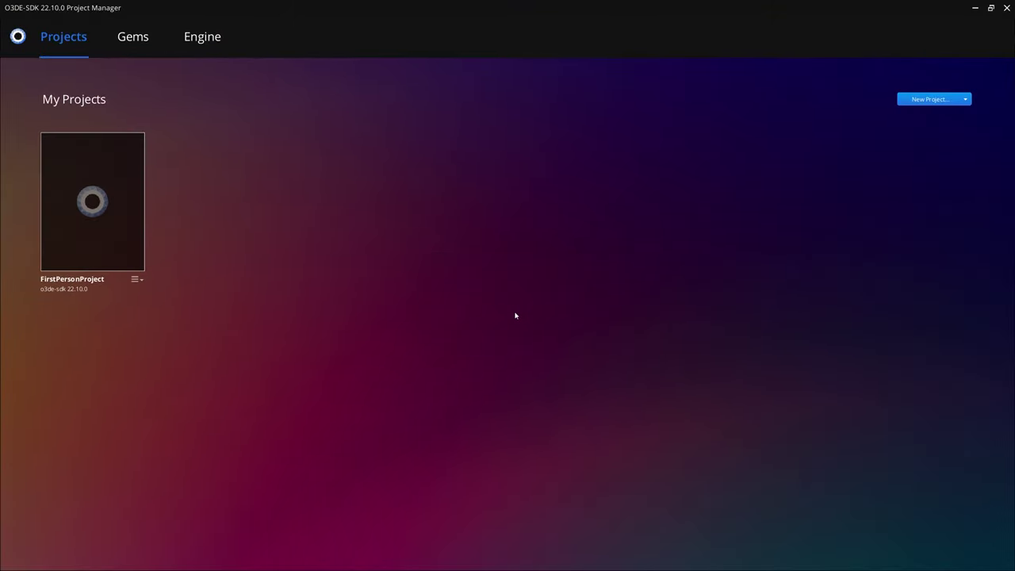
pyautogui.click(121, 257)
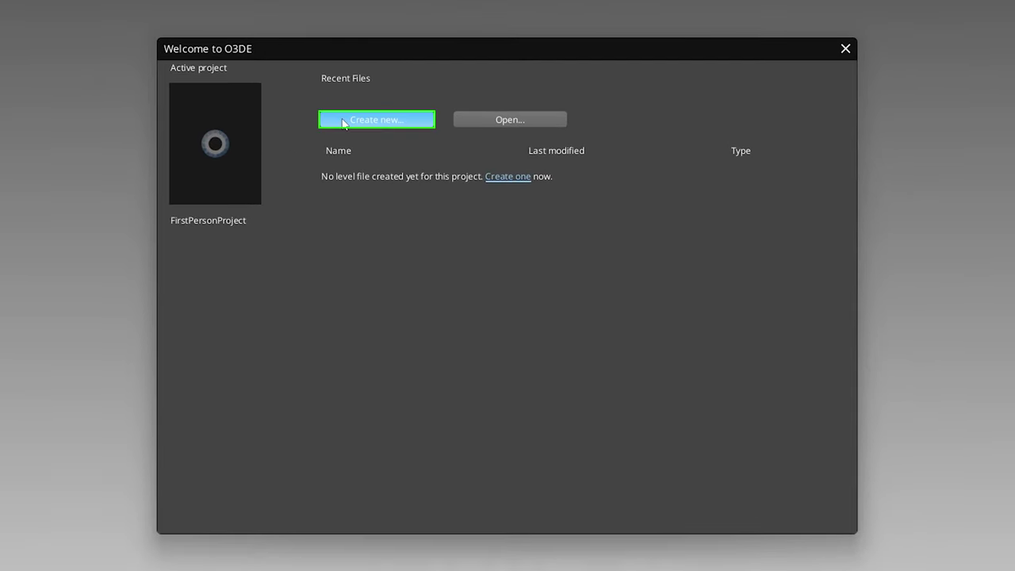
# Create a new level named FirstPersonLevel and confirm with OK.
pyautogui.click(409, 187)
pyautogui.write('FirstPer')
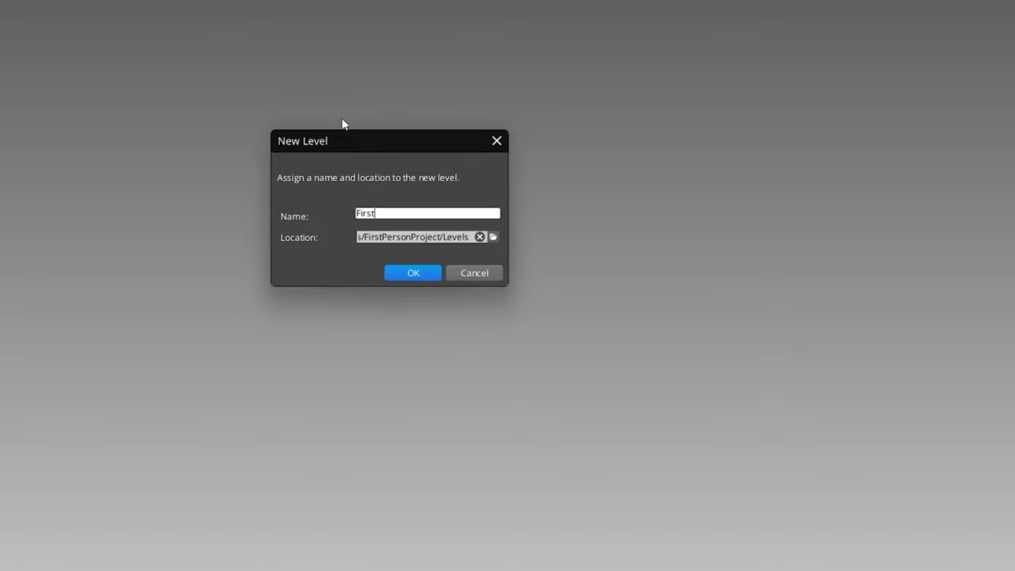
pyautogui.write('sonLevel')
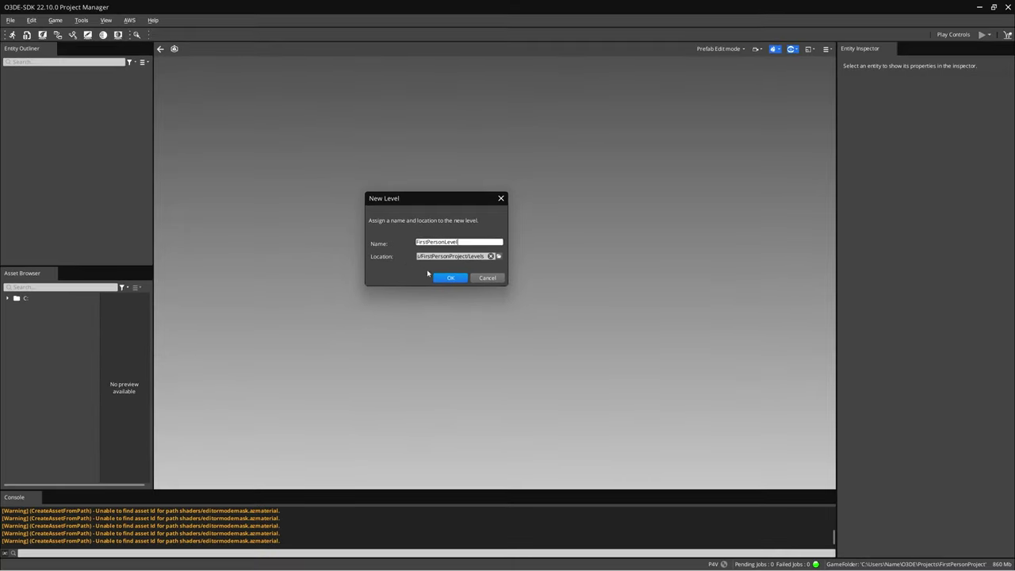
pyautogui.click(445, 277)
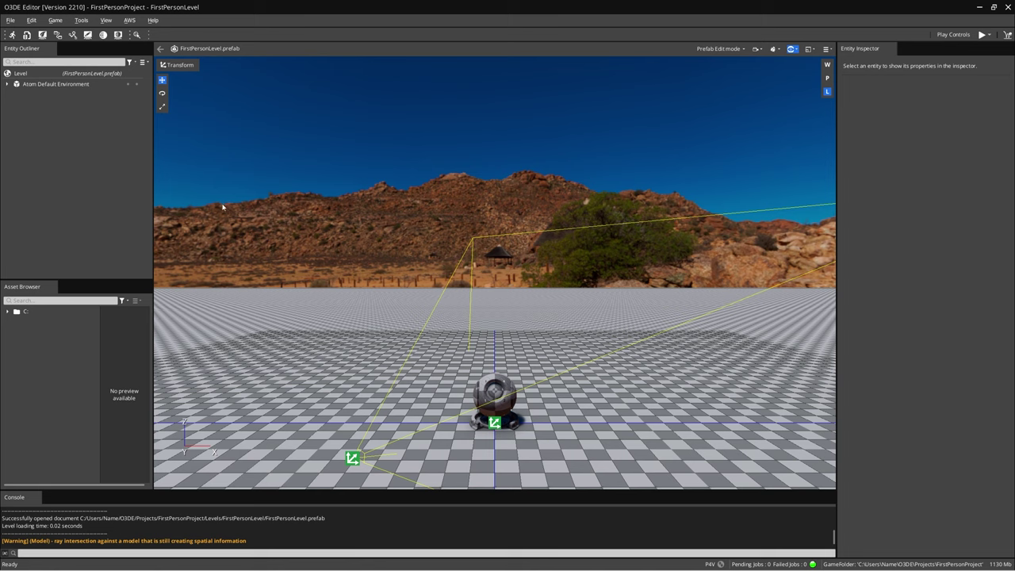
# Create an empty entity named 'Cylinder Dude' and give it a First Person Controller component.
pyautogui.rightClick(50, 100)
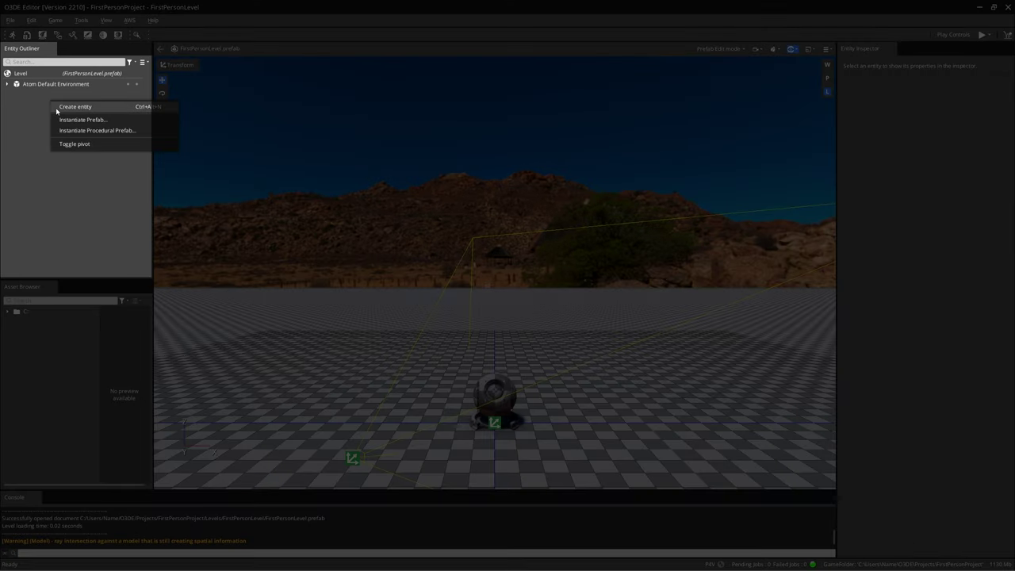
pyautogui.click(56, 109)
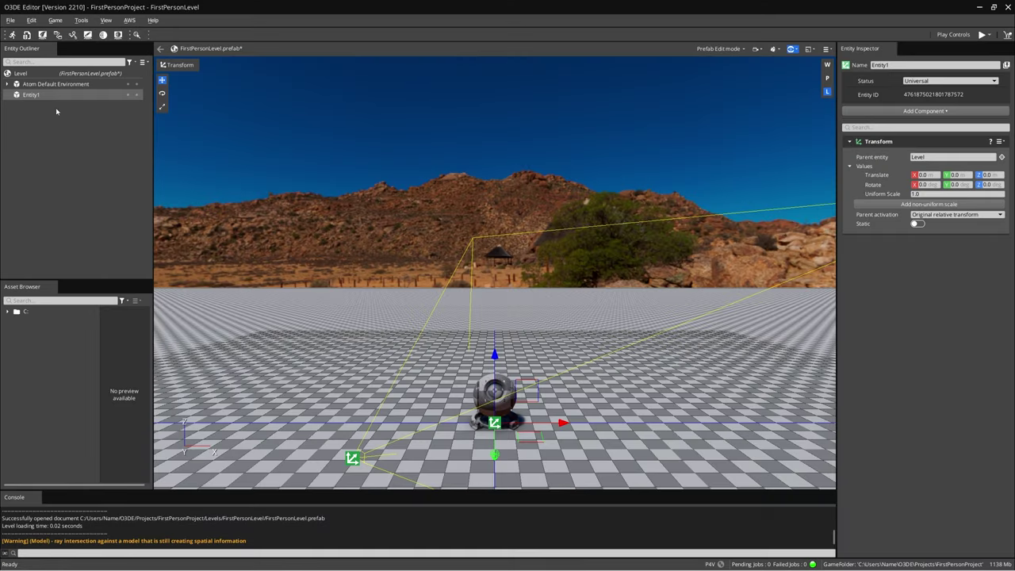
pyautogui.doubleClick(908, 66)
pyautogui.write('Cylin')
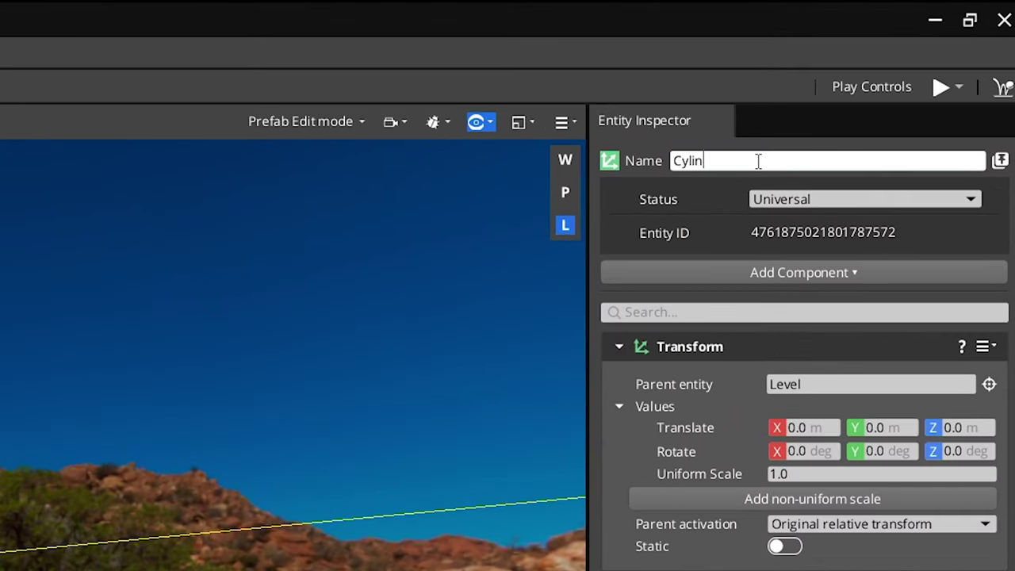
pyautogui.write('der Dude')
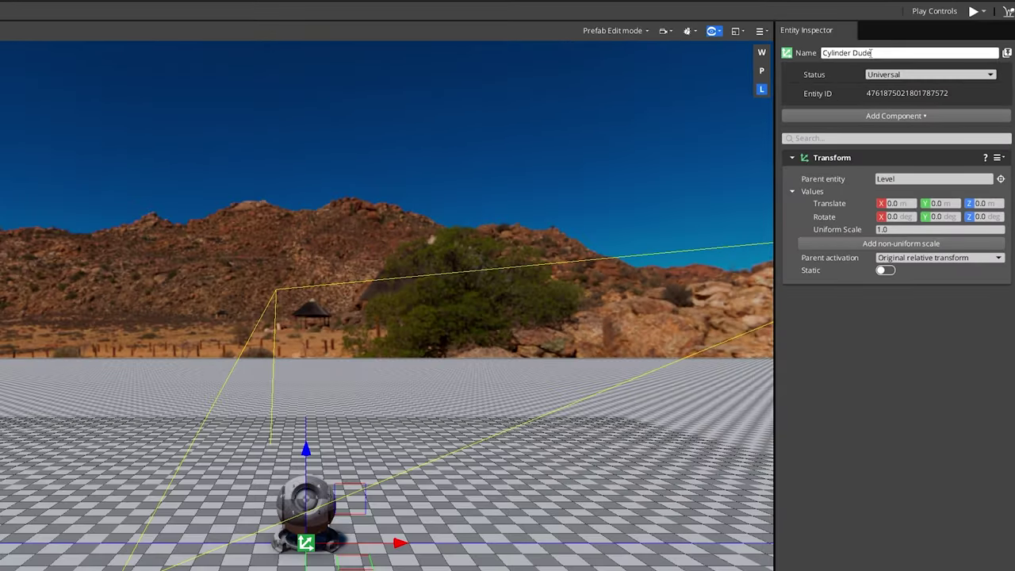
pyautogui.click(861, 116)
pyautogui.write('fi')
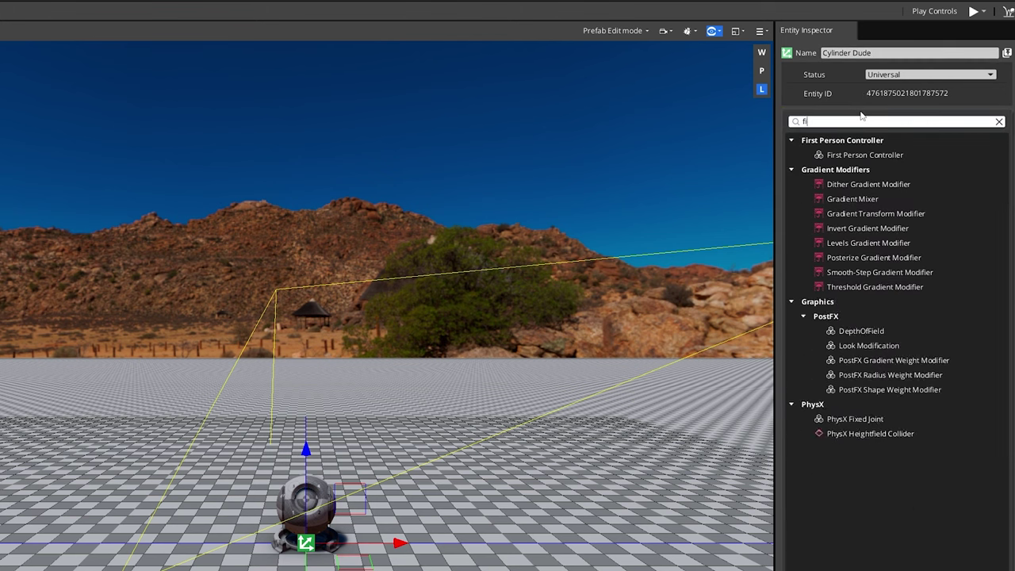
pyautogui.write('rst')
pyautogui.click(913, 154)
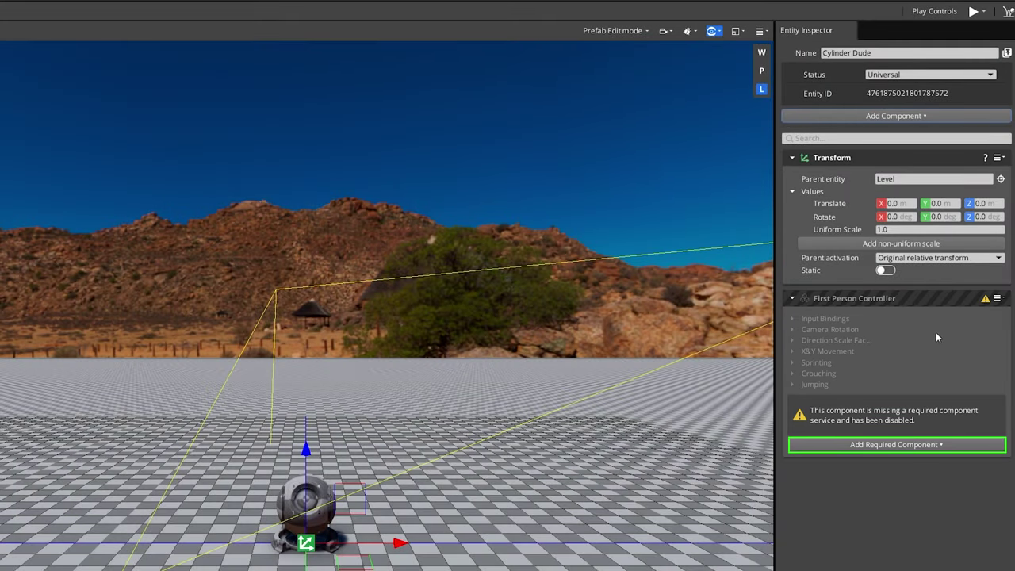
# Add the required PhysX Character Controller and Input components to Cylinder Dude.
pyautogui.click(897, 445)
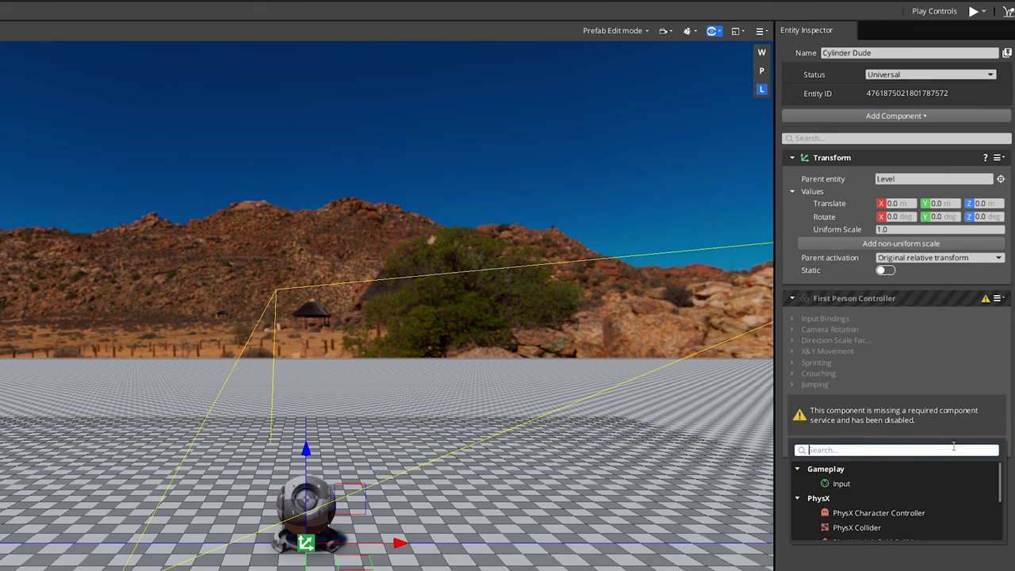
pyautogui.click(950, 511)
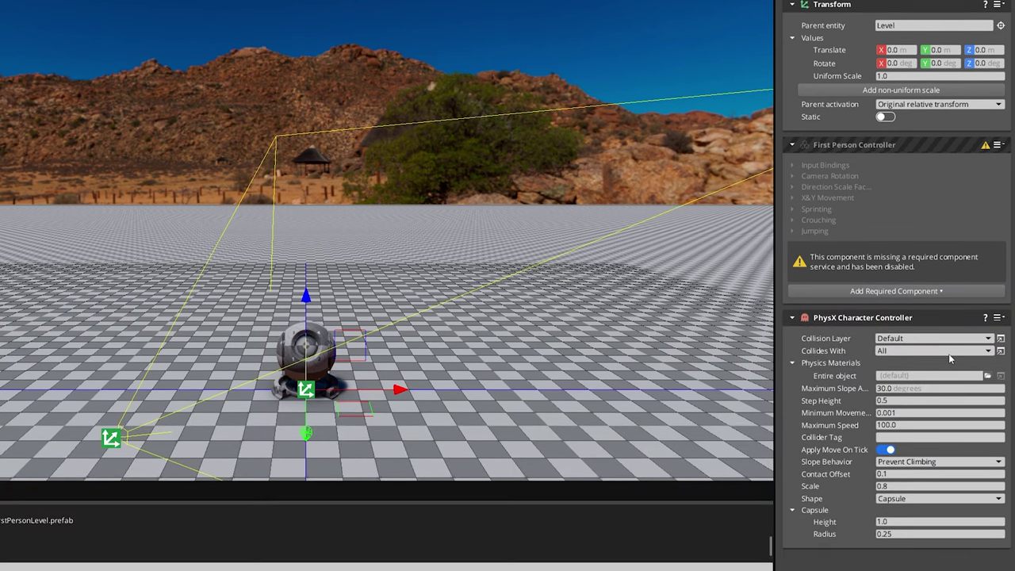
pyautogui.click(948, 292)
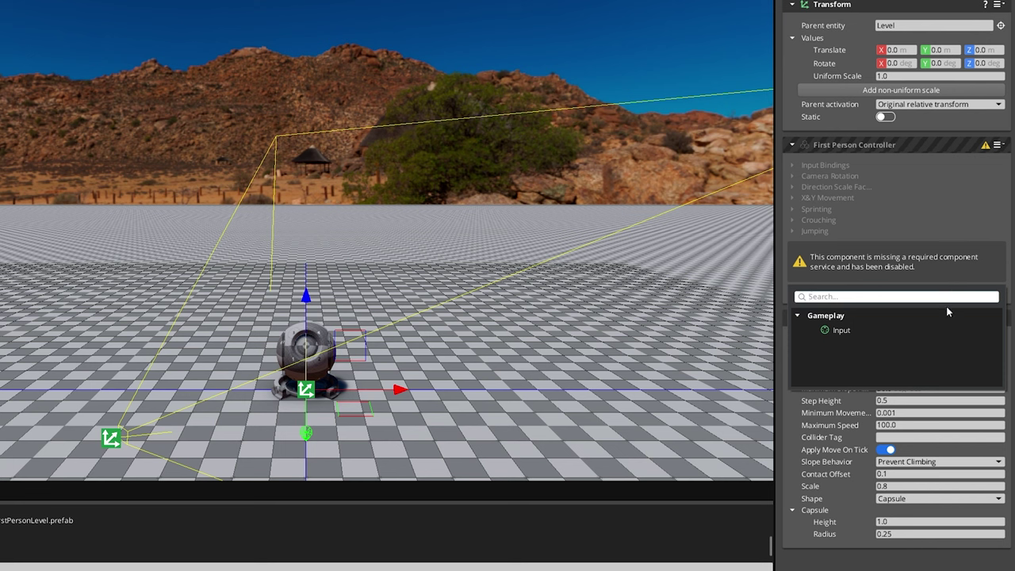
pyautogui.click(942, 330)
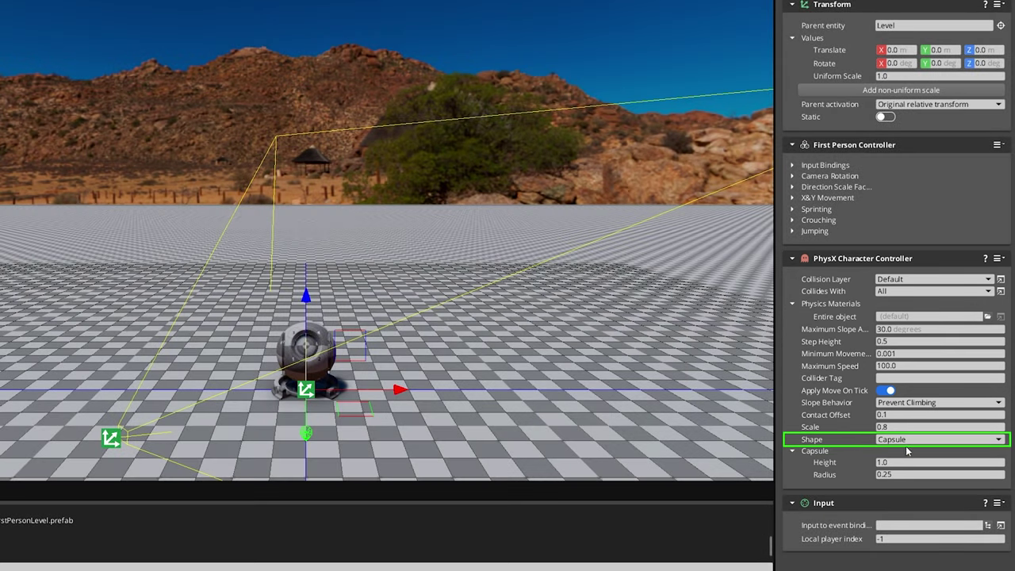
# Keep the controller shape as Capsule, with height 1.8 and radius 0.3.
pyautogui.click(909, 440)
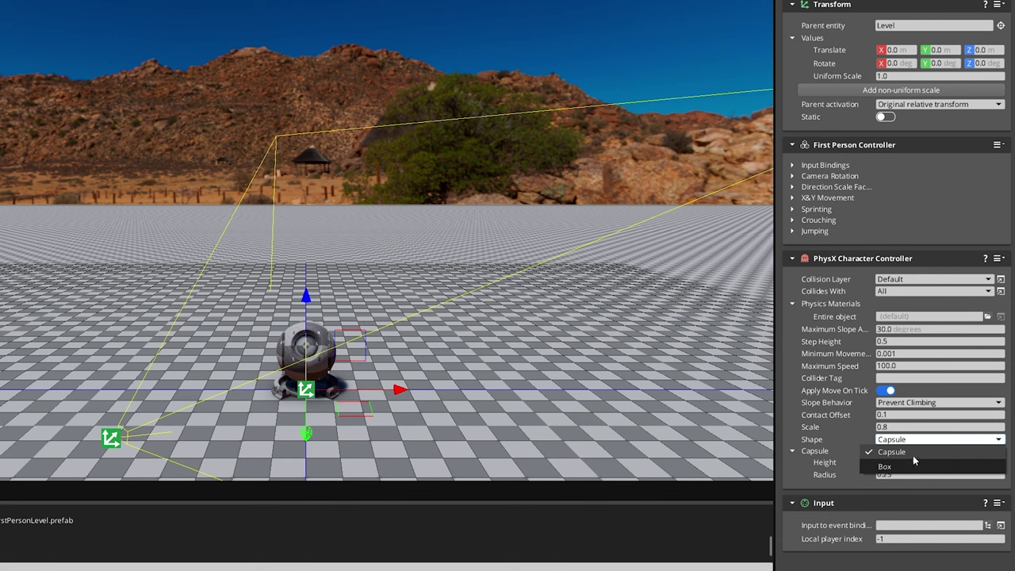
pyautogui.click(914, 459)
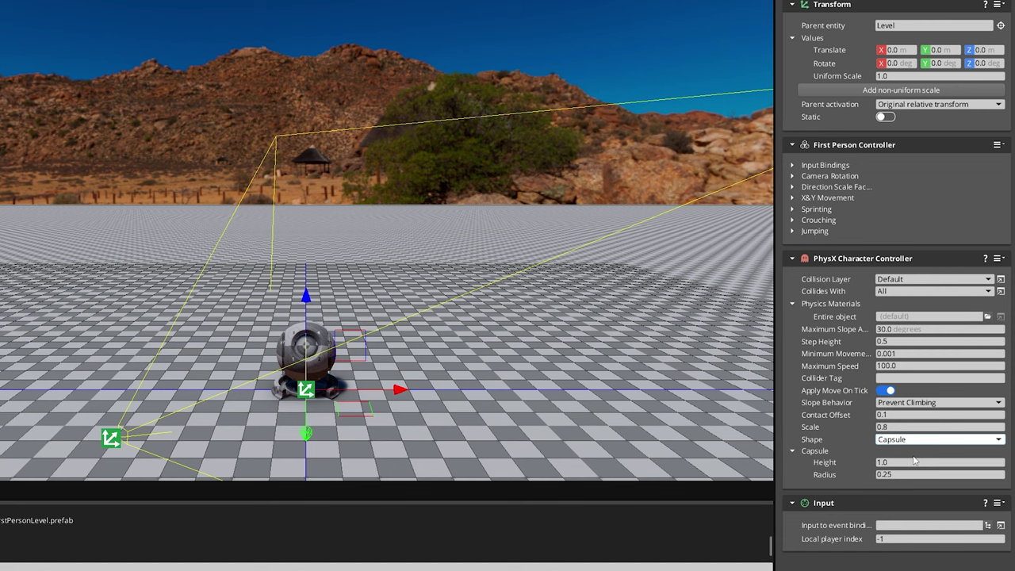
pyautogui.click(914, 462)
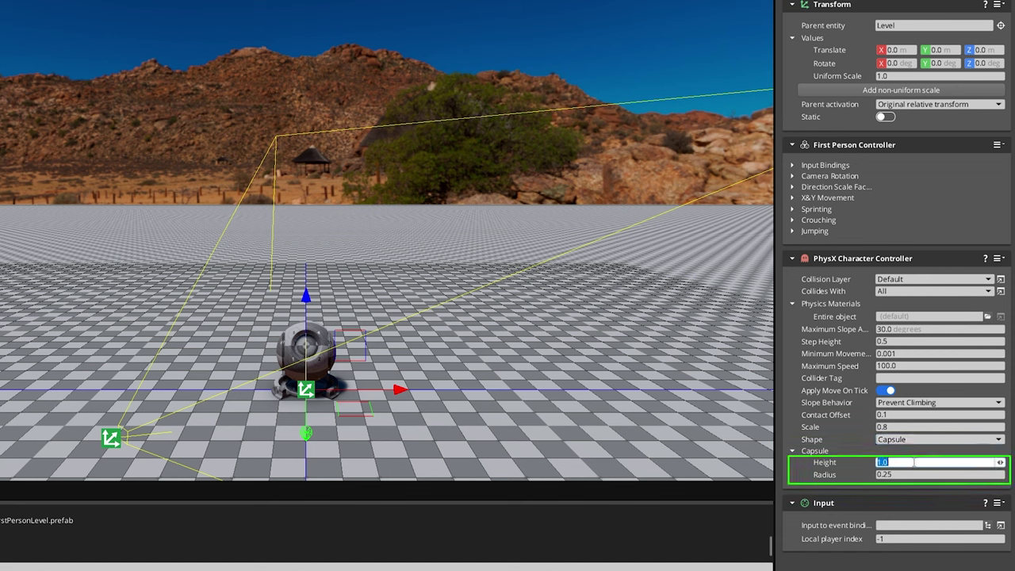
pyautogui.write('1.8')
pyautogui.press('Return')
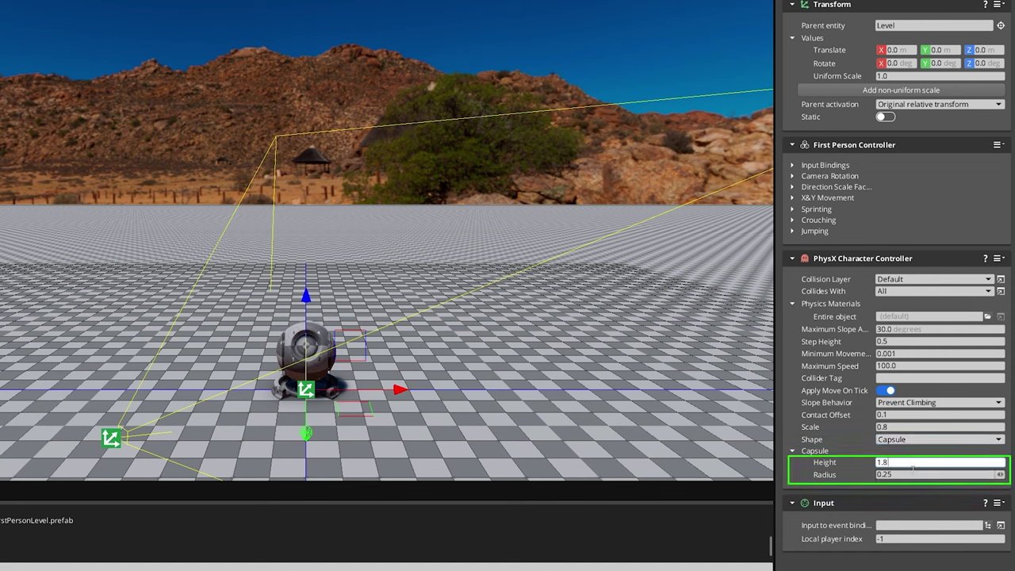
pyautogui.click(912, 475)
pyautogui.write('0.3')
pyautogui.press('Return')
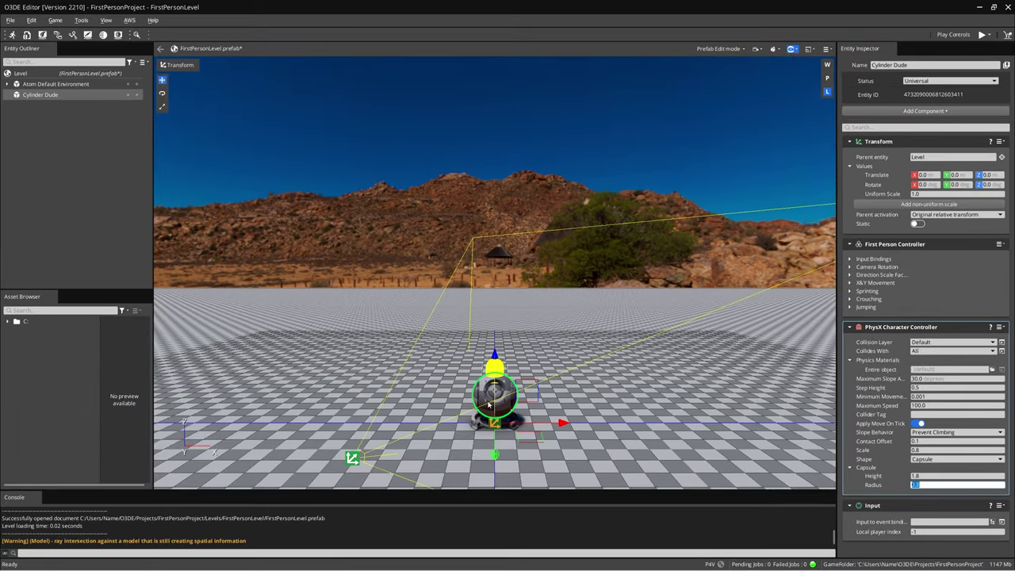
# Delete the Shader Ball from the Atom Default Environment.
pyautogui.keyDown('alt'); pyautogui.moveTo(490, 405); pyautogui.dragTo(420, 406); pyautogui.keyUp('alt')
pyautogui.click(8, 84)
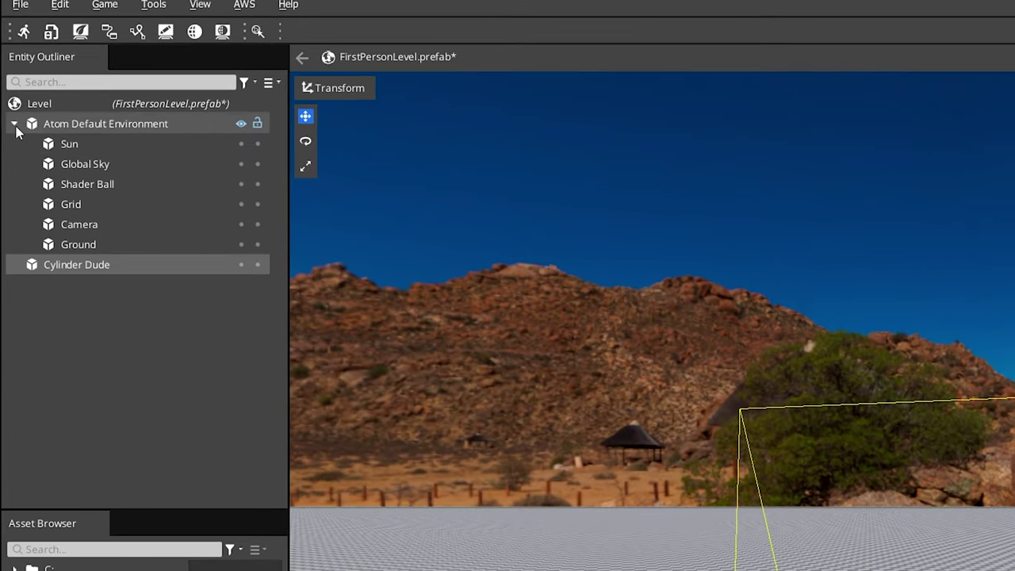
pyautogui.rightClick(154, 186)
pyautogui.click(222, 310)
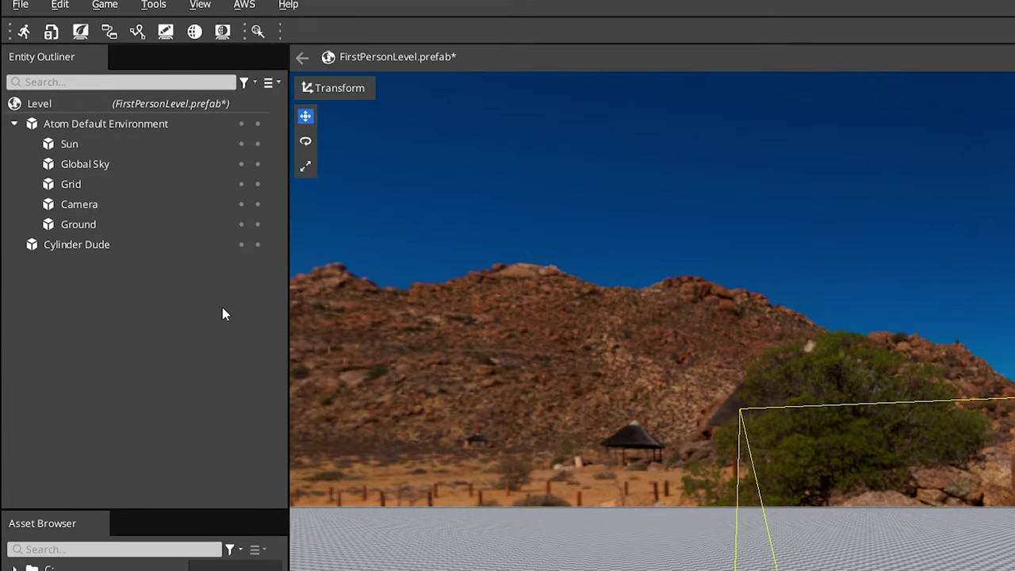
# Save the level and create a child entity under Cylinder Dude.
pyautogui.hotkey('ctrl', 's')
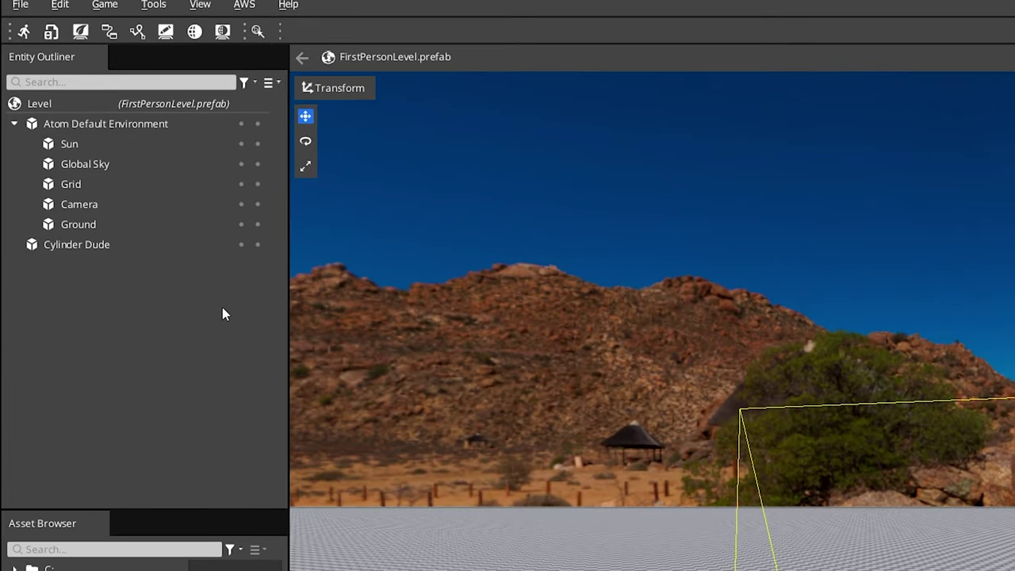
pyautogui.rightClick(160, 248)
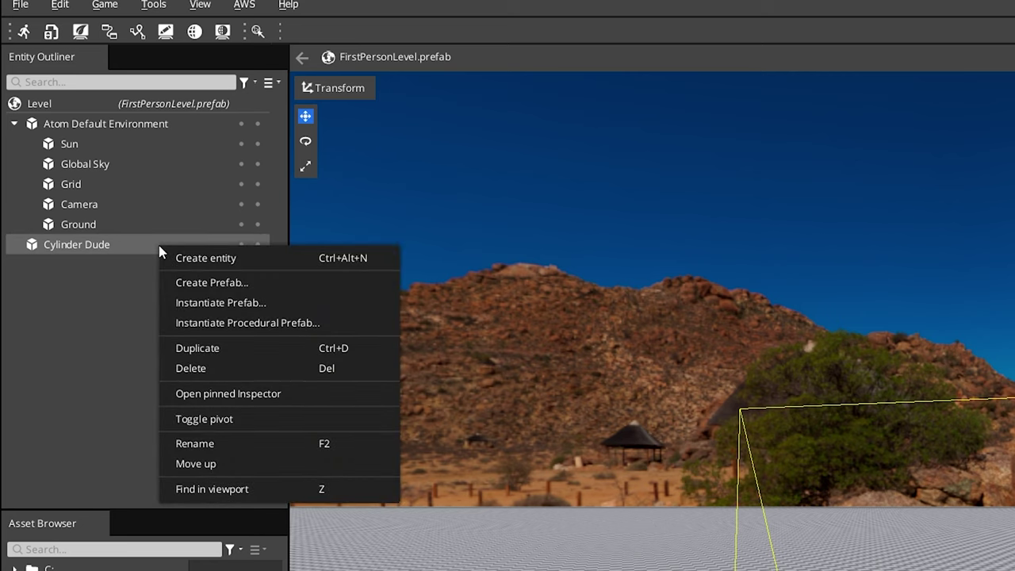
pyautogui.click(174, 259)
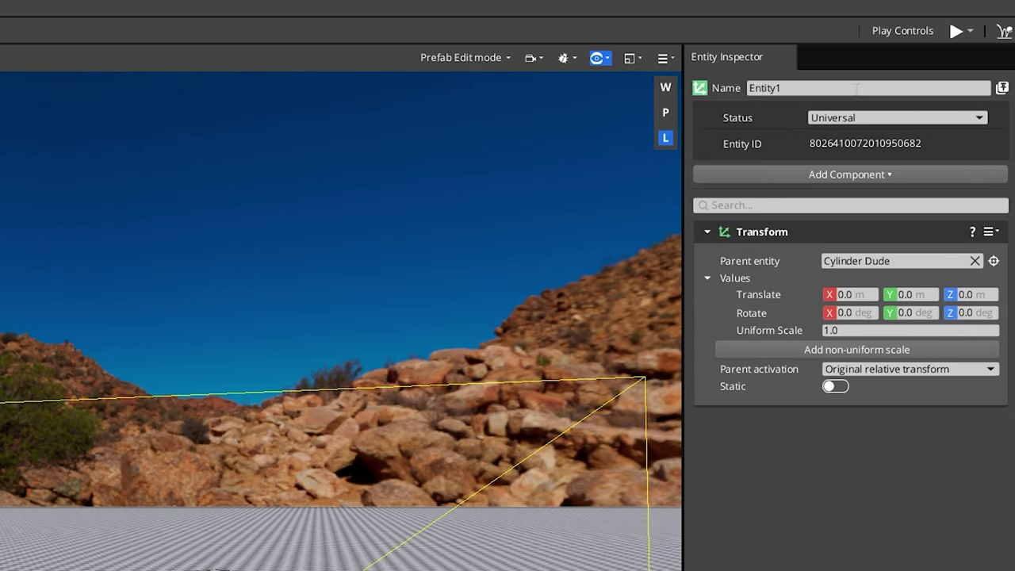
# Rename the child entity to 'Cylinder Shape' and add a Mesh component.
pyautogui.click(857, 89)
pyautogui.write('Cyli')
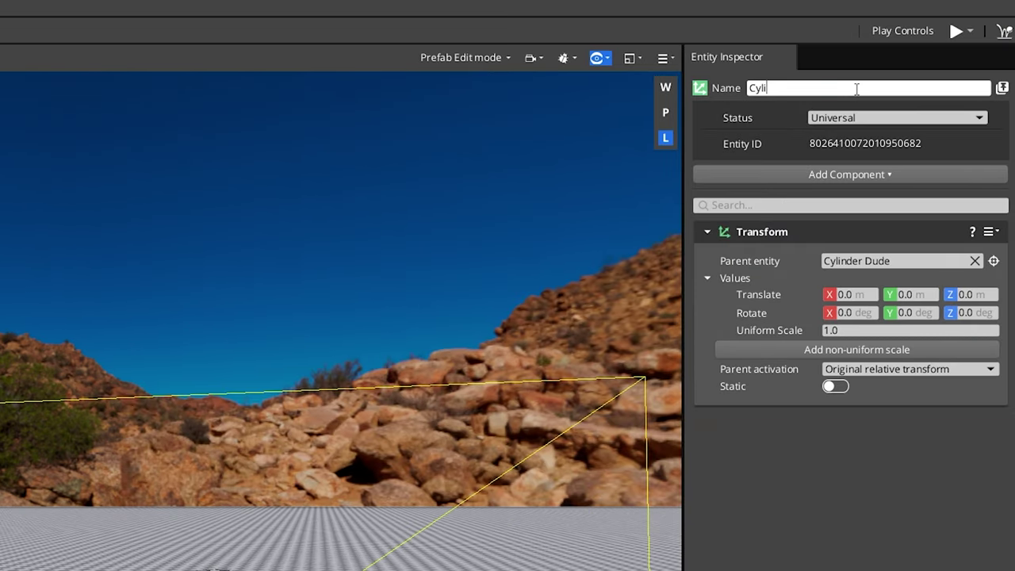
pyautogui.write('nder Shape')
pyautogui.click(907, 176)
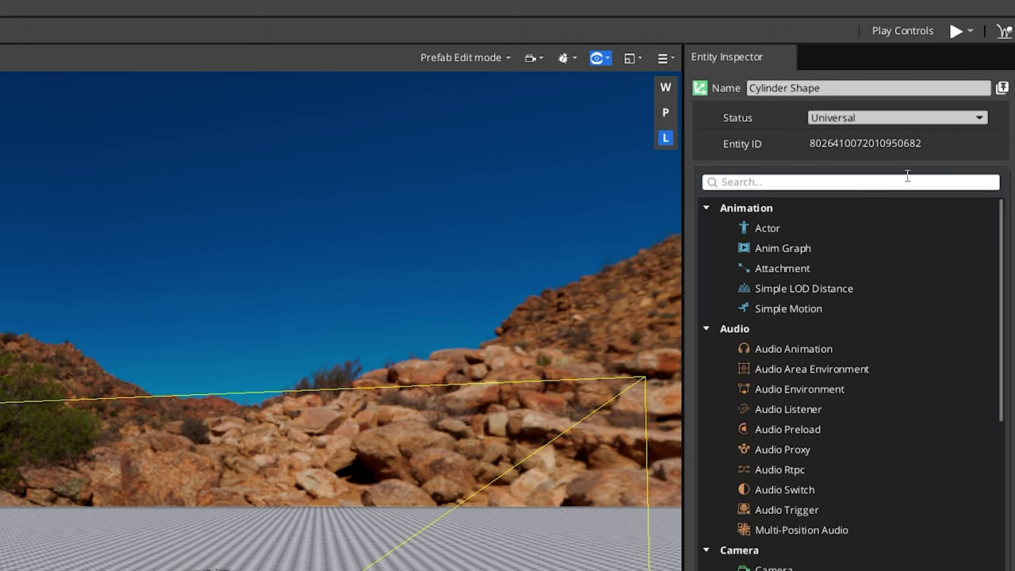
pyautogui.write('mesh')
pyautogui.click(905, 287)
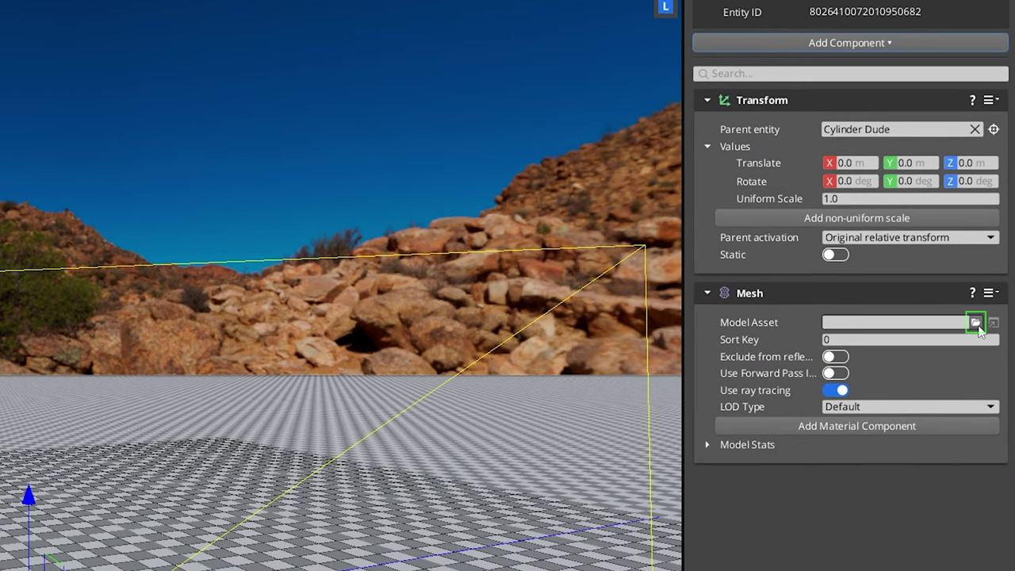
# Set the Mesh model asset to Gems/PrimitiveAssets/Assets/Objects/_Primitives/_Cylinder_1x1.fbx.
pyautogui.click(976, 323)
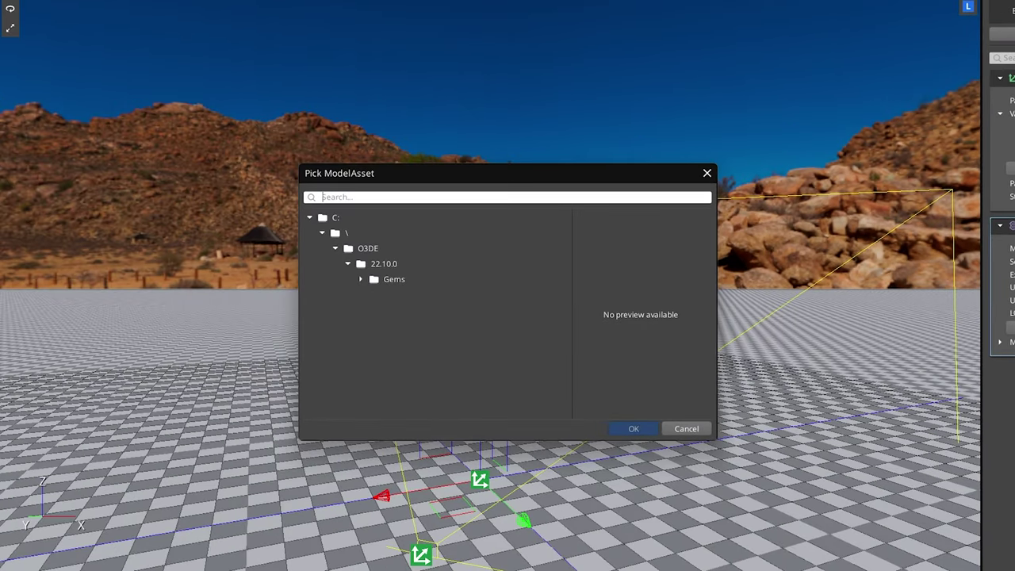
pyautogui.click(361, 279)
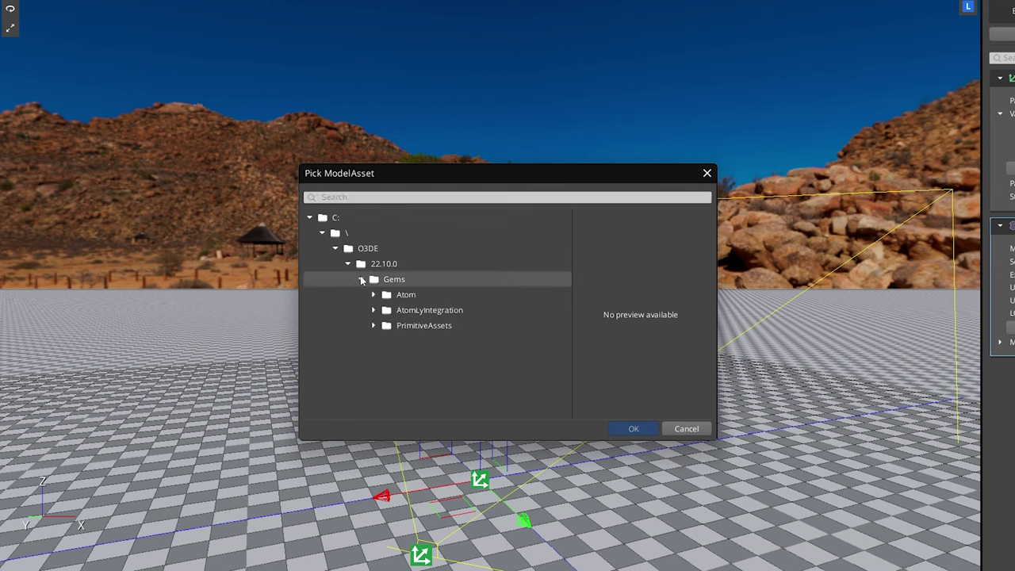
pyautogui.click(374, 325)
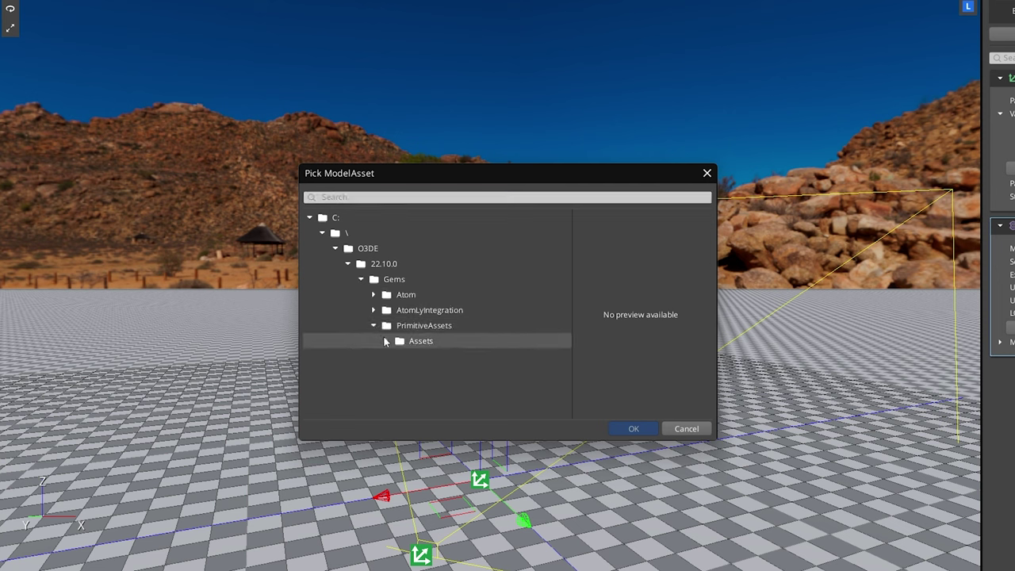
pyautogui.click(386, 341)
pyautogui.click(399, 356)
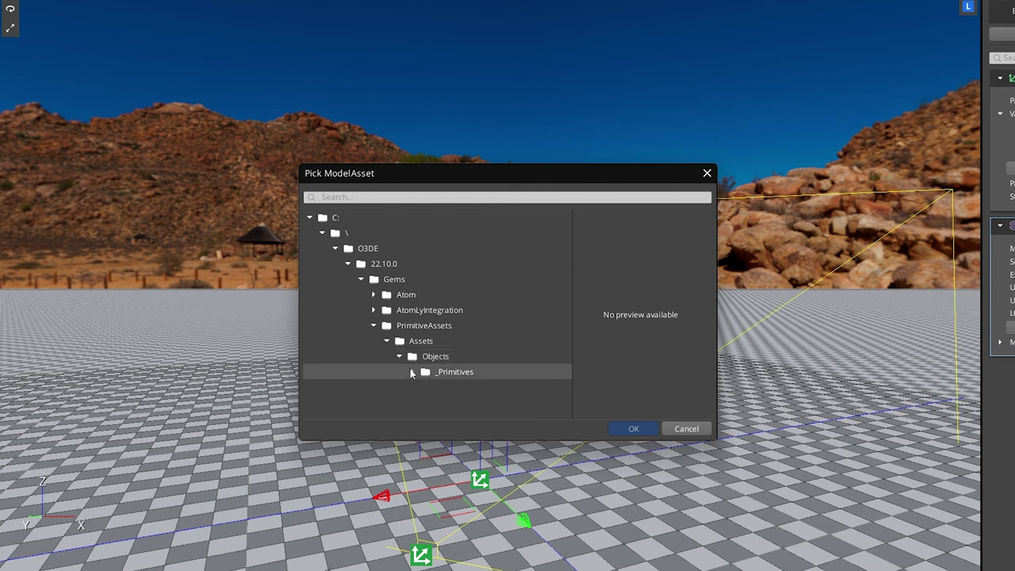
pyautogui.click(411, 372)
pyautogui.click(469, 401)
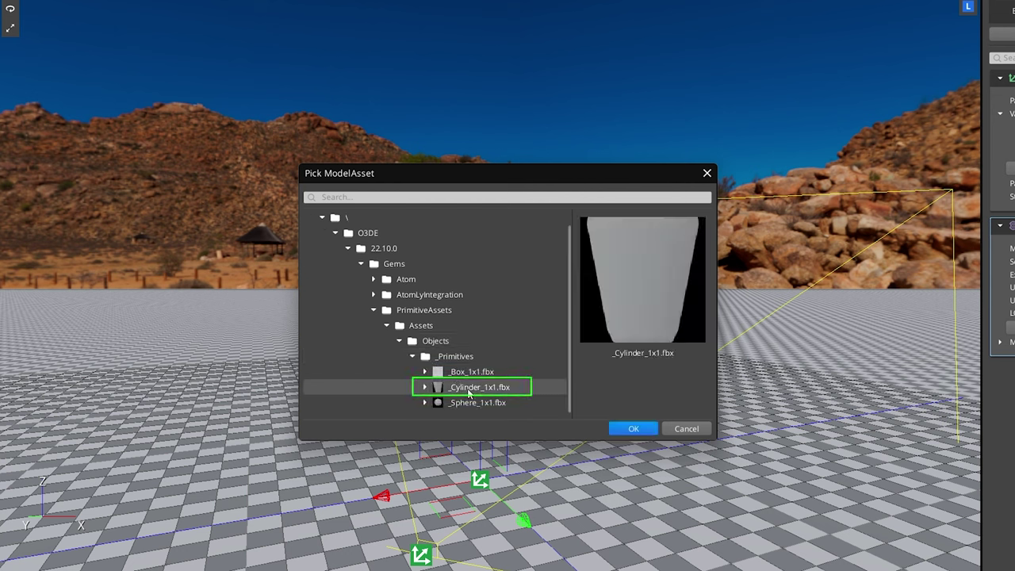
pyautogui.click(612, 428)
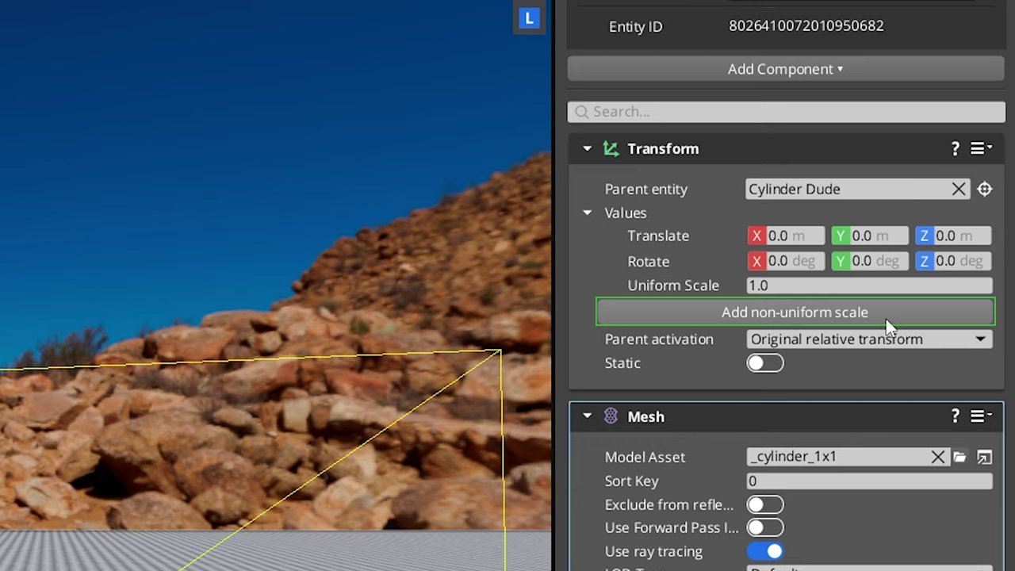
# Give Cylinder Shape a non-uniform scale of 0.6, 0.6, 1.8.
pyautogui.click(964, 206)
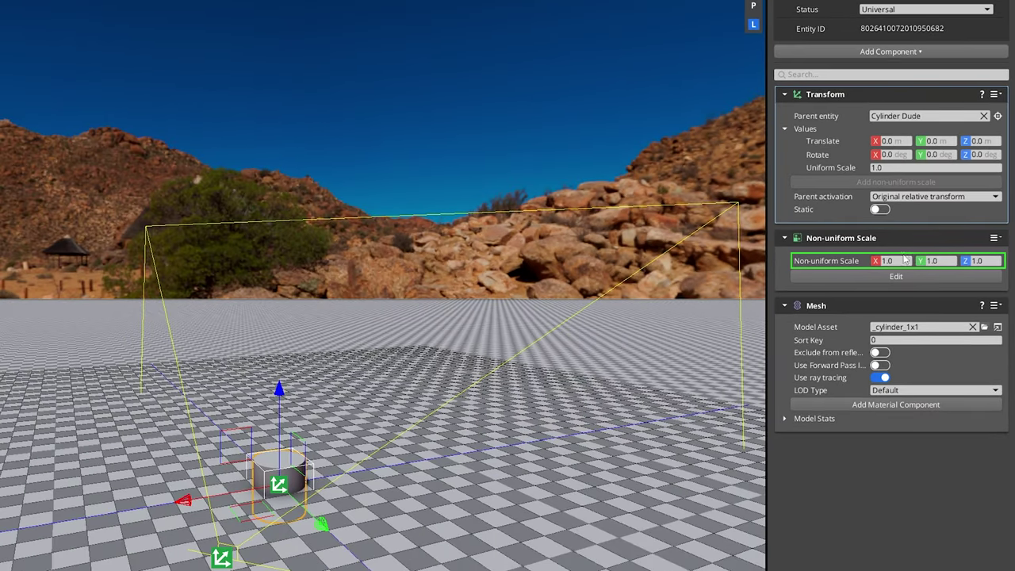
pyautogui.click(801, 459)
pyautogui.write('0.6')
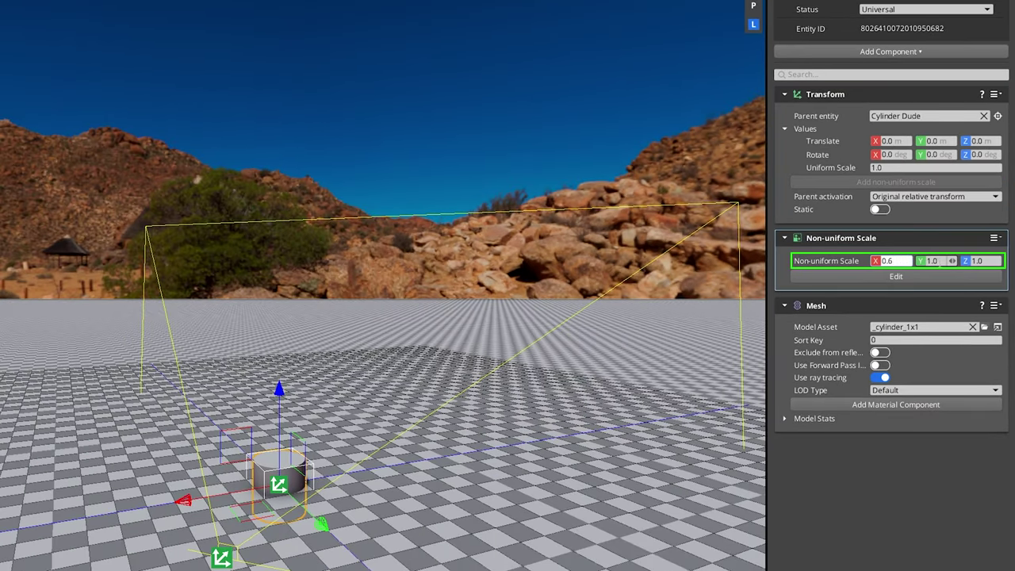
pyautogui.click(941, 261)
pyautogui.write('0.6')
pyautogui.click(981, 261)
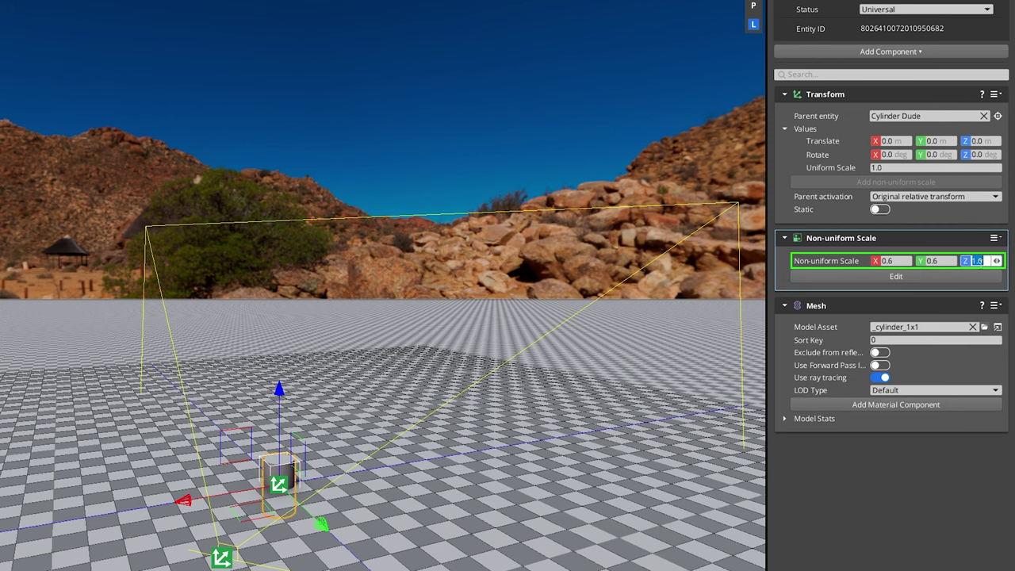
pyautogui.write('1.8')
pyautogui.press('Return')
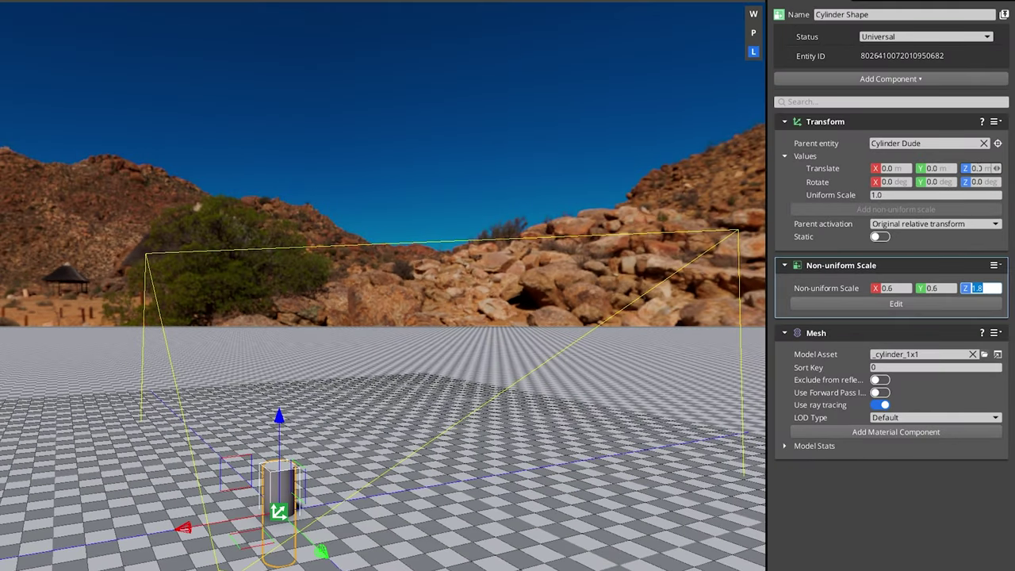
# Raise Cylinder Shape to Z 0.9 and add a Material component to its mesh.
pyautogui.click(984, 168)
pyautogui.write('0.9')
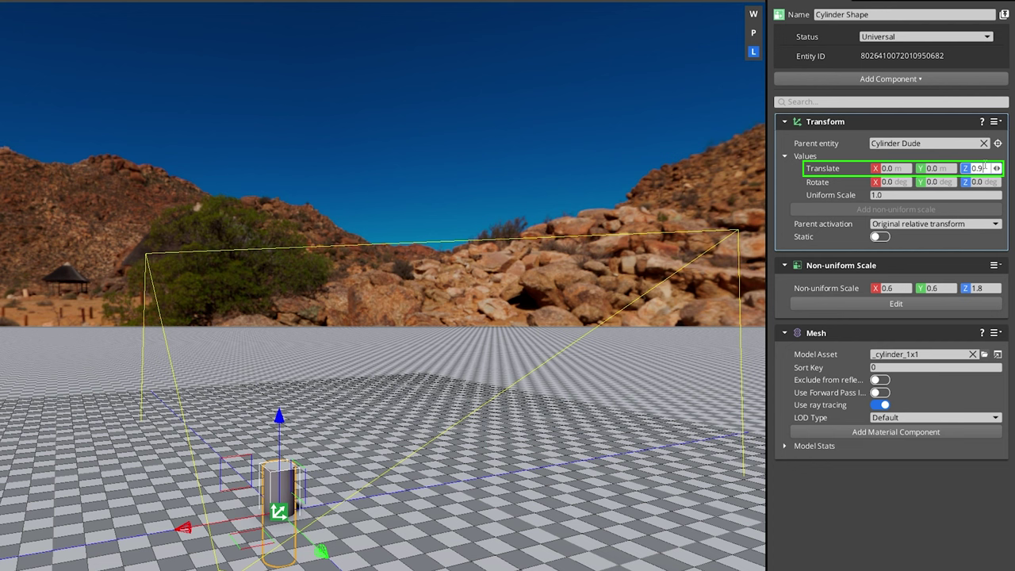
pyautogui.press('Return')
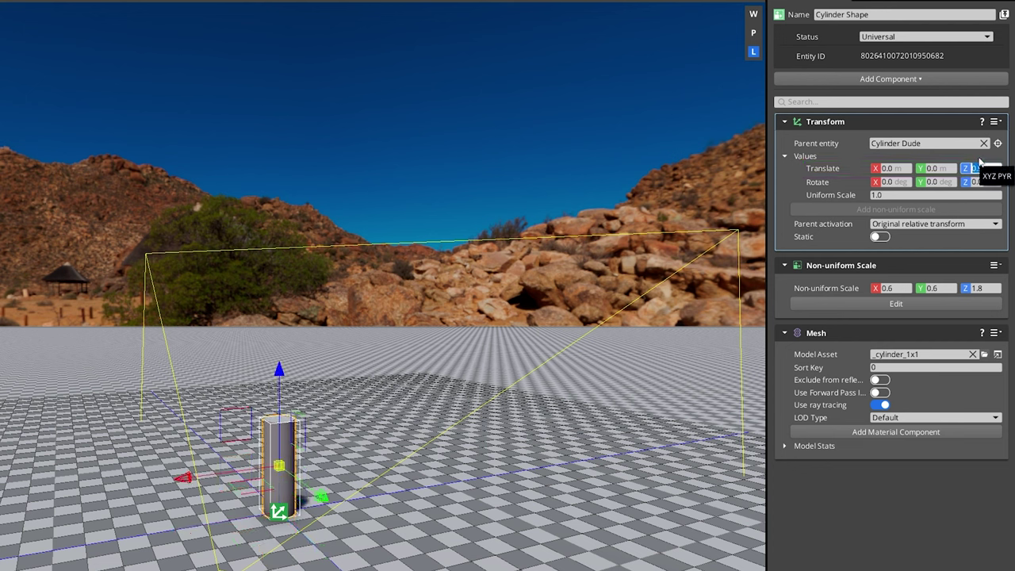
pyautogui.click(957, 428)
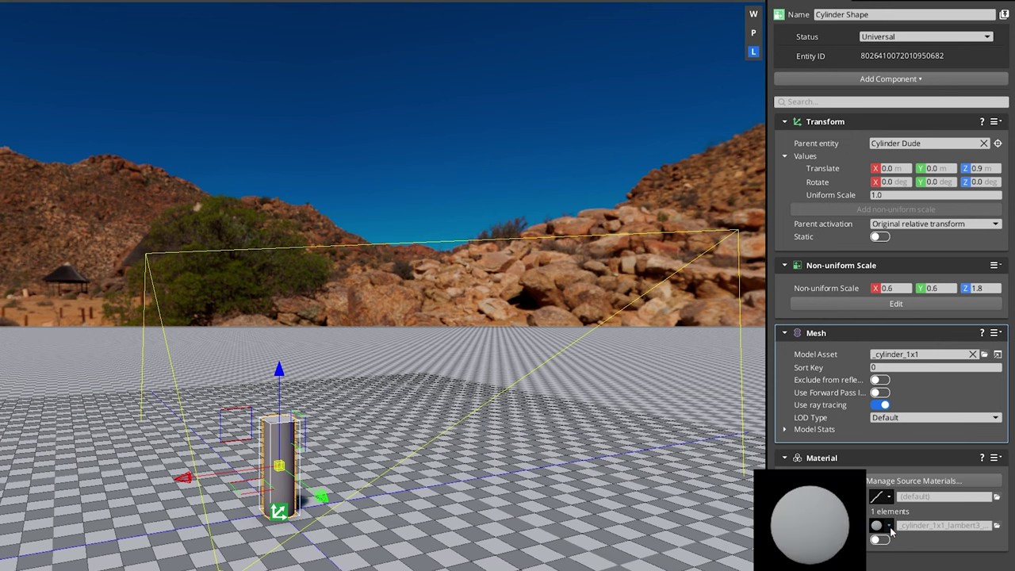
# Edit the lambert3 material instance to a 0,255,0 green base colour and close the inspector.
pyautogui.click(890, 528)
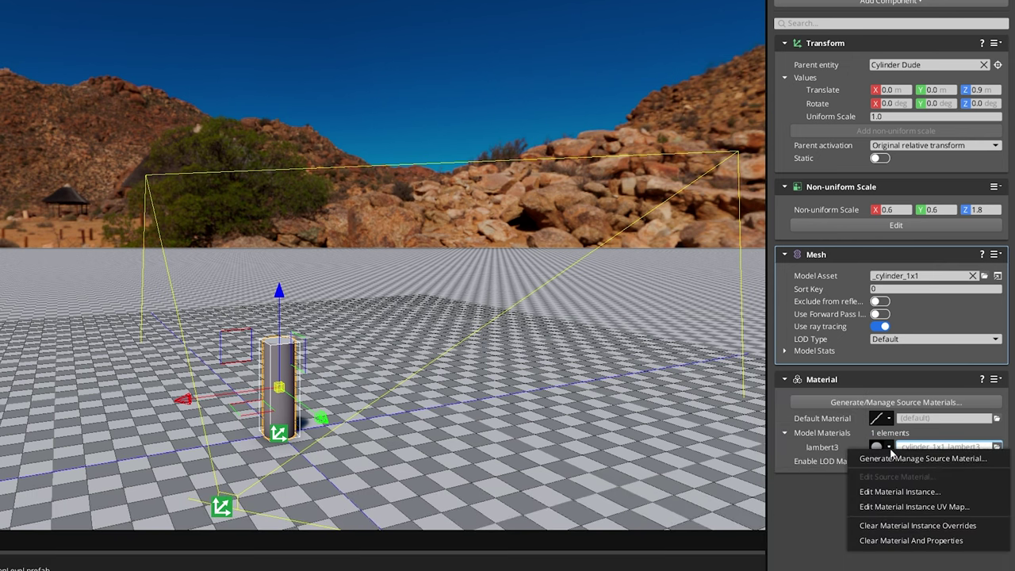
pyautogui.click(950, 492)
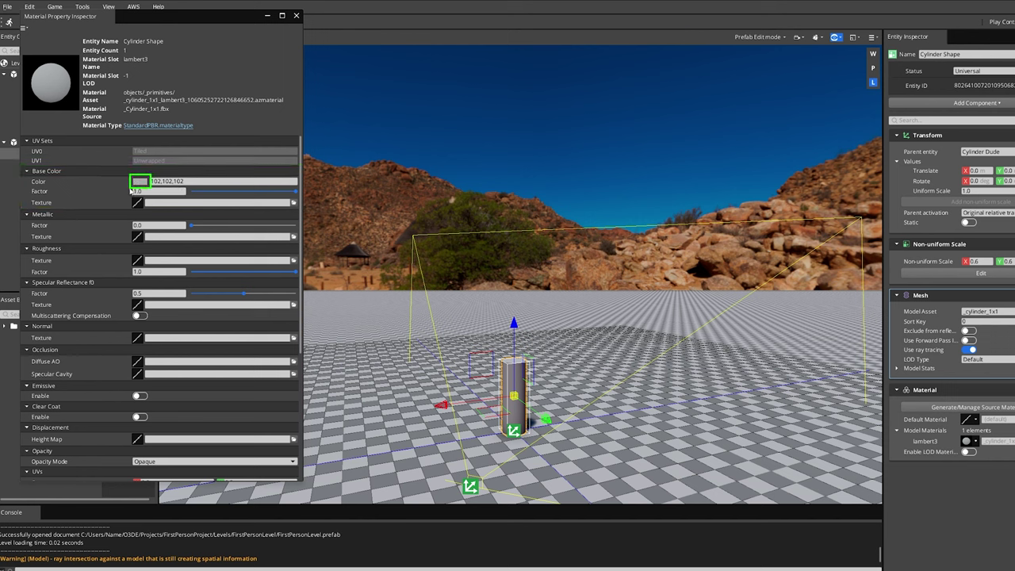
pyautogui.click(143, 182)
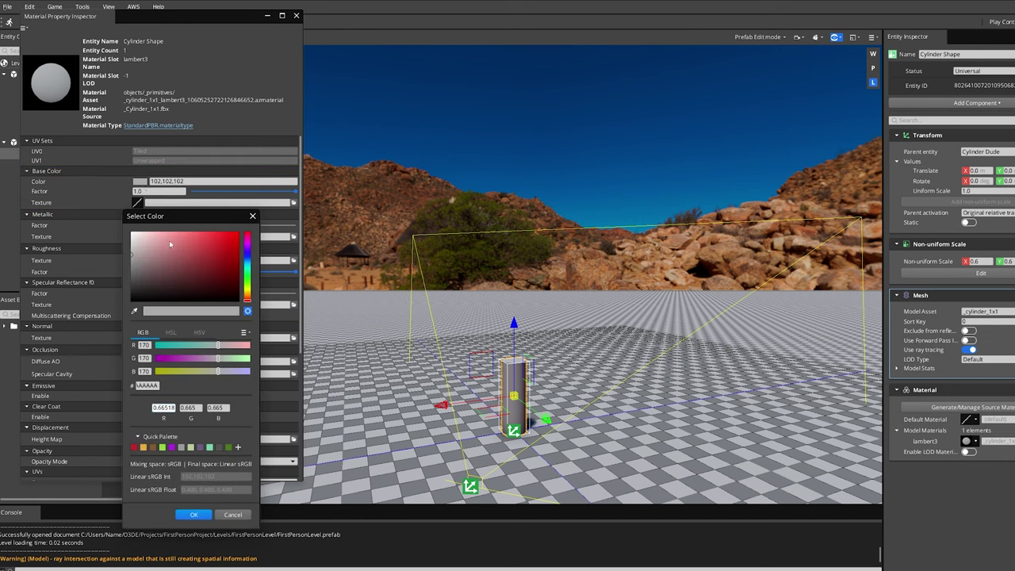
pyautogui.moveTo(169, 242); pyautogui.dragTo(224, 261)
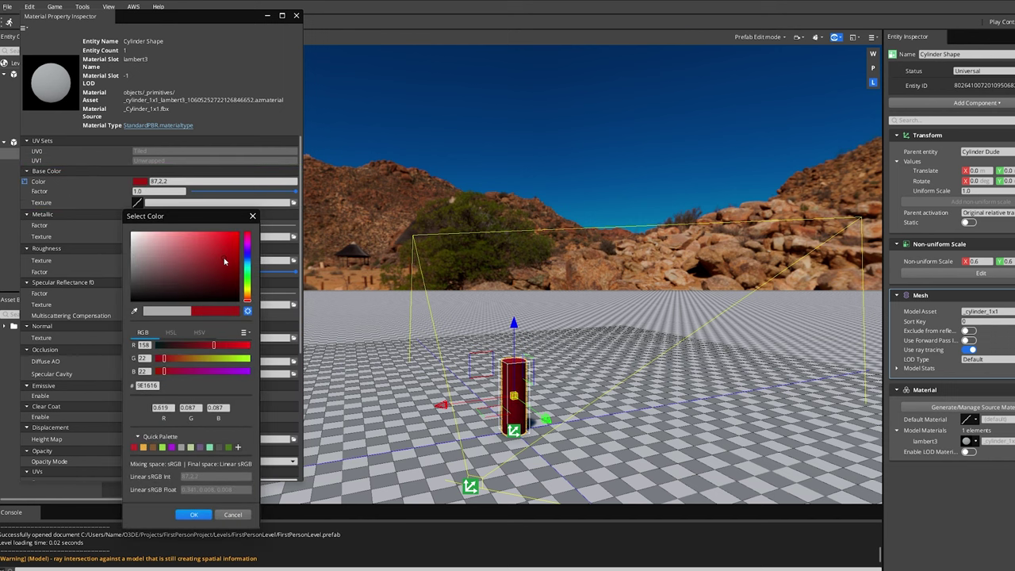
pyautogui.click(232, 514)
pyautogui.click(194, 183)
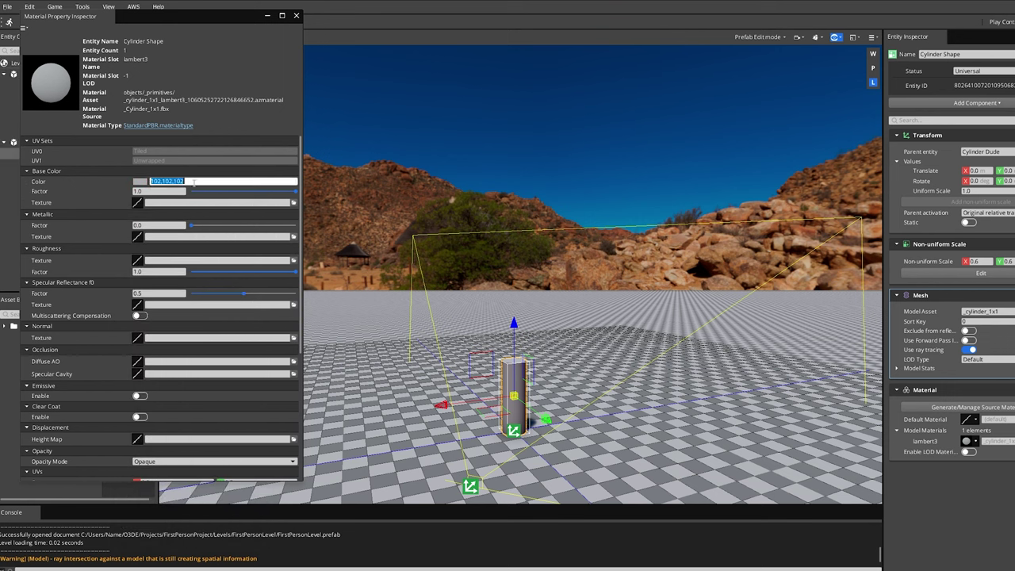
pyautogui.write('0,255,0')
pyautogui.press('Return')
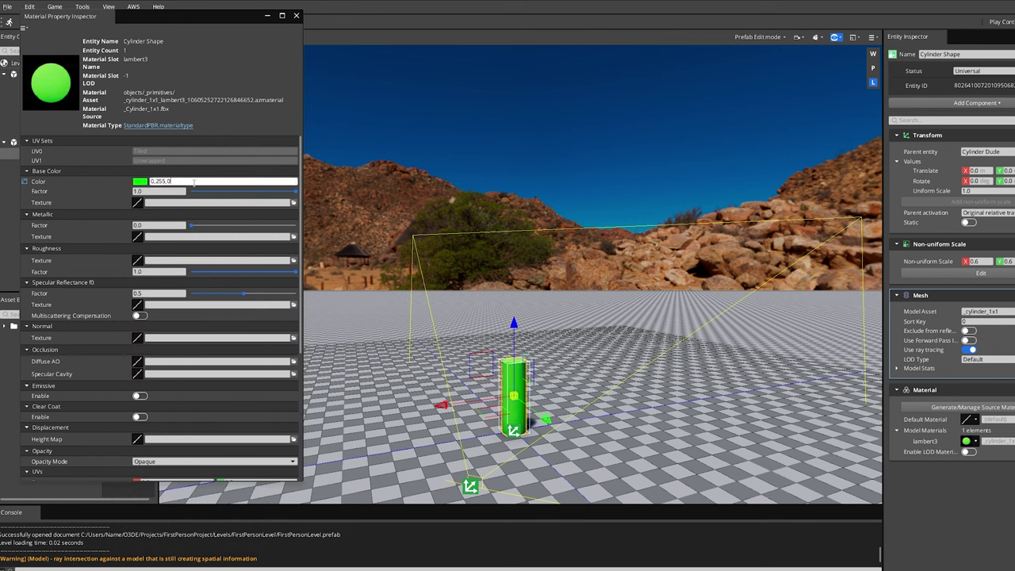
pyautogui.click(297, 16)
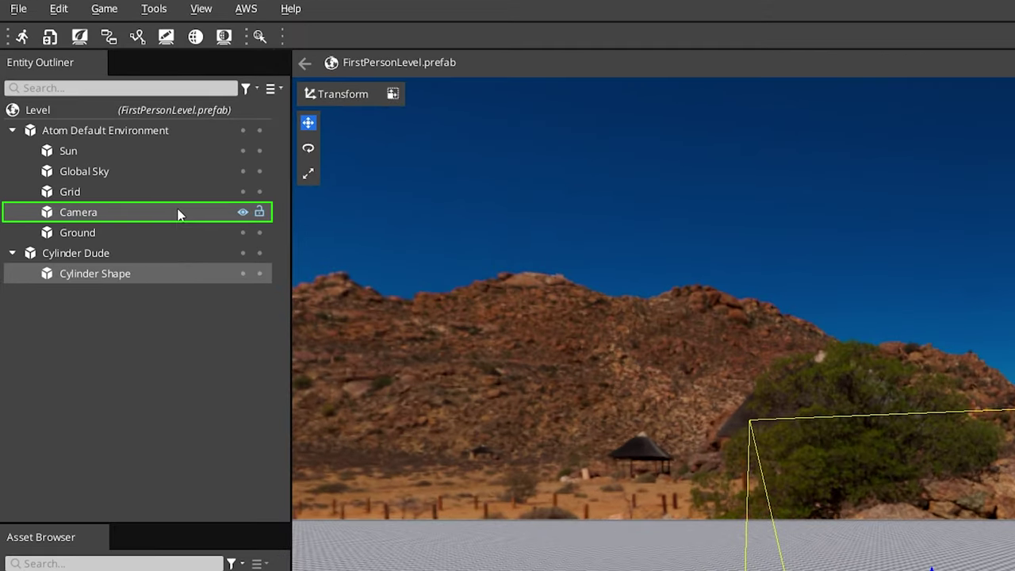
# Parent the Camera entity under Cylinder Dude and delete its Fly Camera Input component.
pyautogui.moveTo(95, 128); pyautogui.dragTo(92, 147)
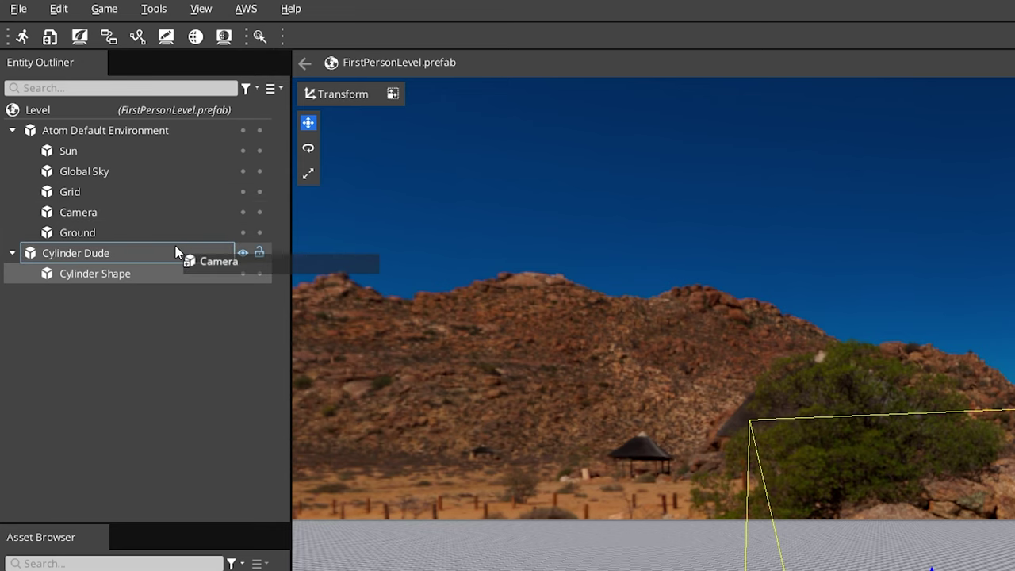
pyautogui.moveTo(175, 247); pyautogui.dragTo(175, 248)
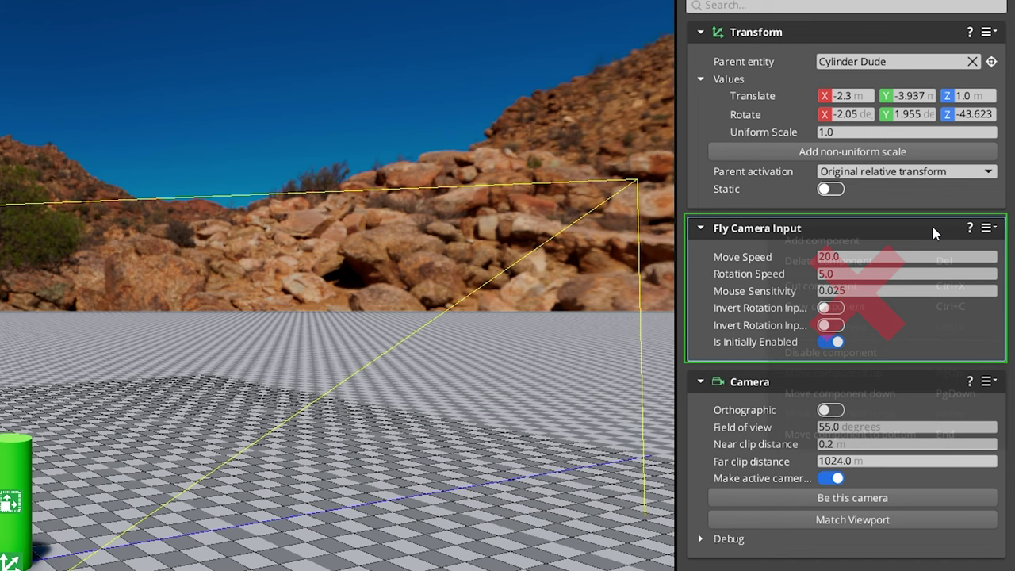
pyautogui.rightClick(932, 227)
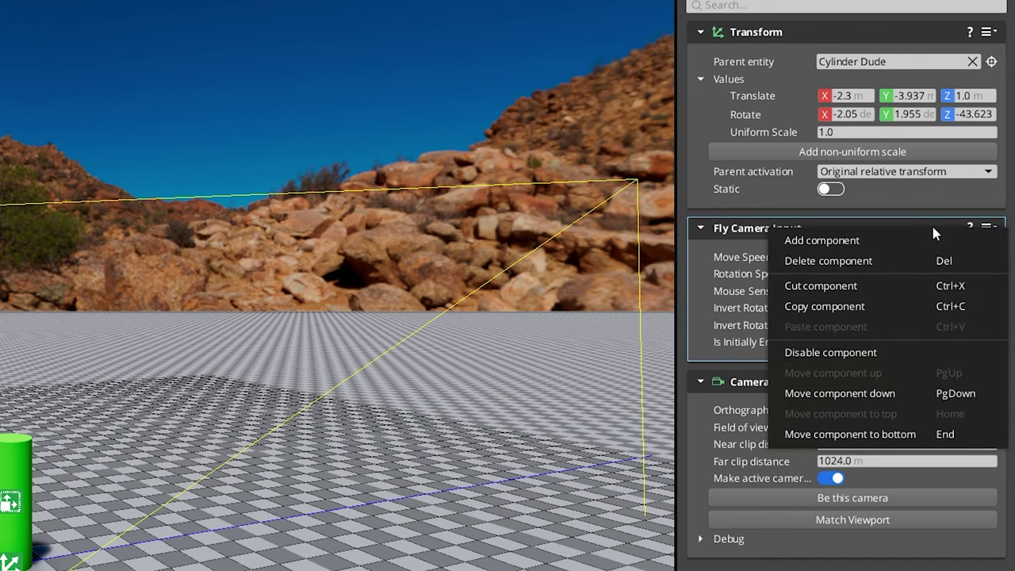
pyautogui.click(888, 261)
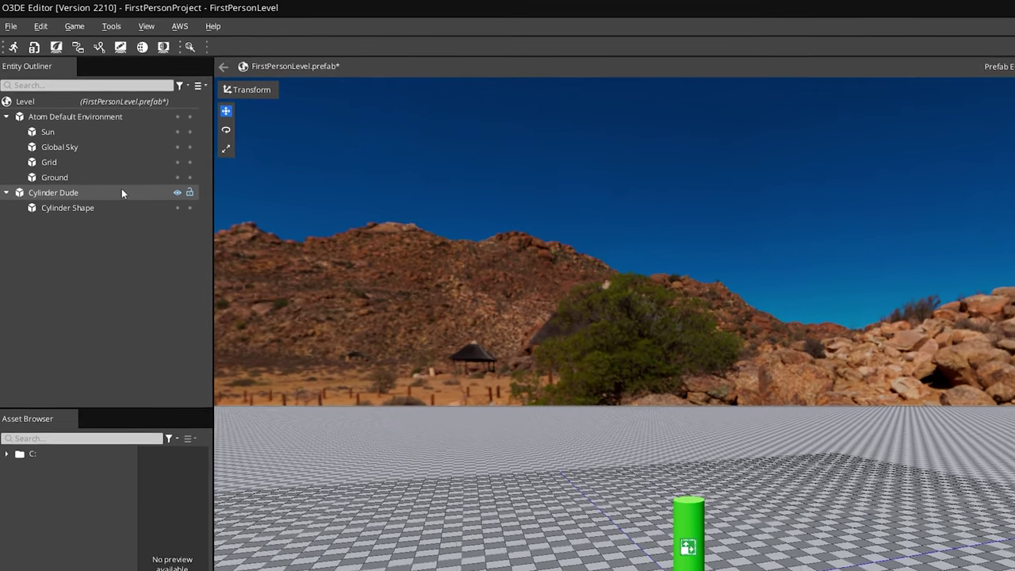
# Create a child entity named 'Camera' under Cylinder Dude.
pyautogui.rightClick(88, 137)
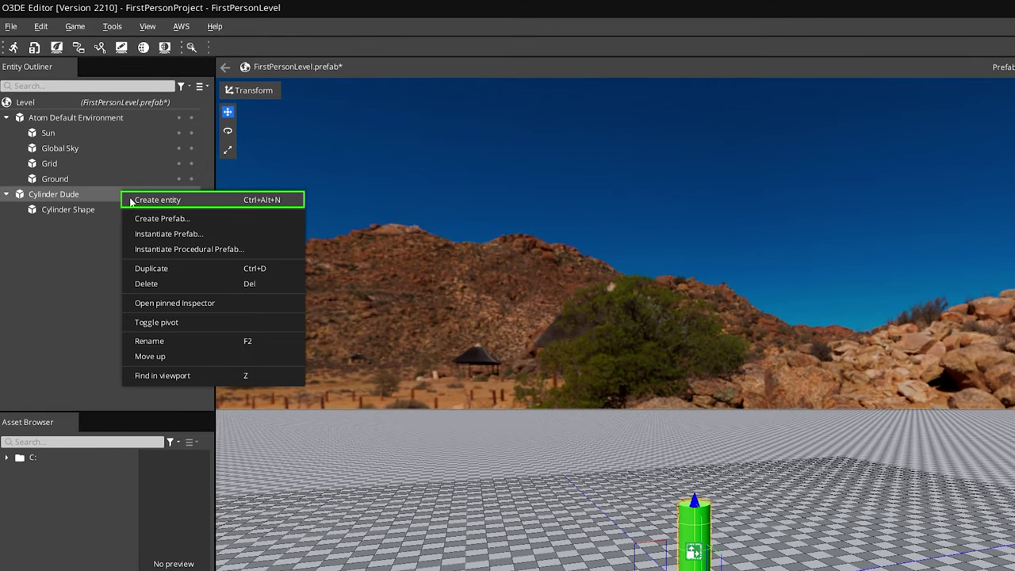
pyautogui.click(130, 200)
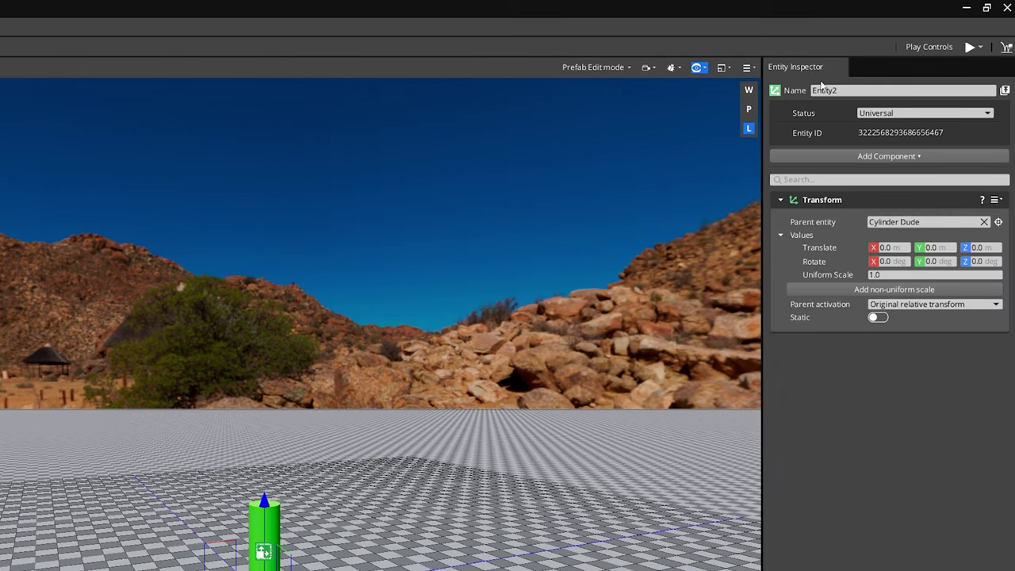
pyautogui.doubleClick(824, 89)
pyautogui.write('Camera')
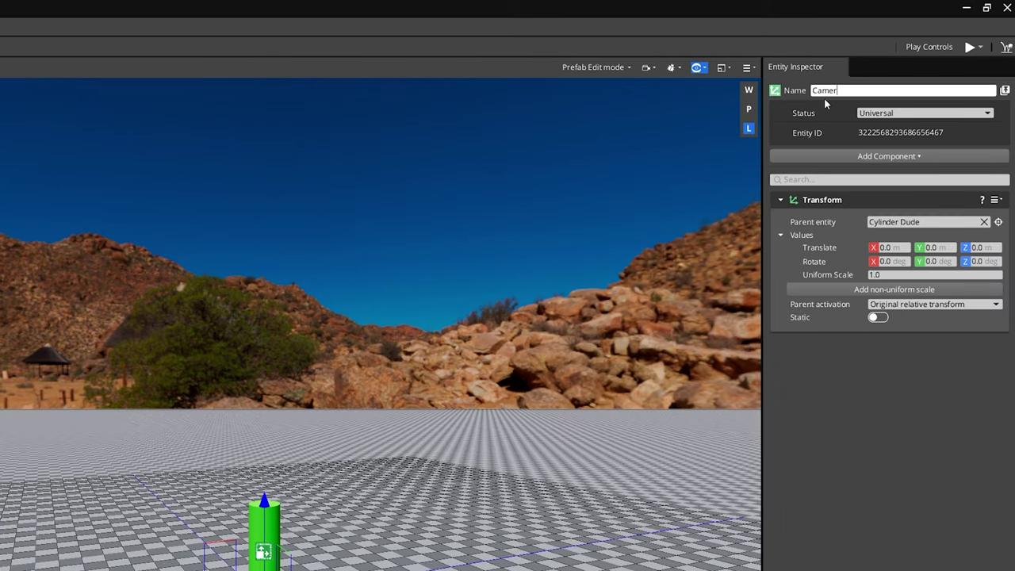
pyautogui.press('Tab')
# Add a Camera component and reset the entity's transform values to zero.
pyautogui.click(815, 153)
pyautogui.write('cam')
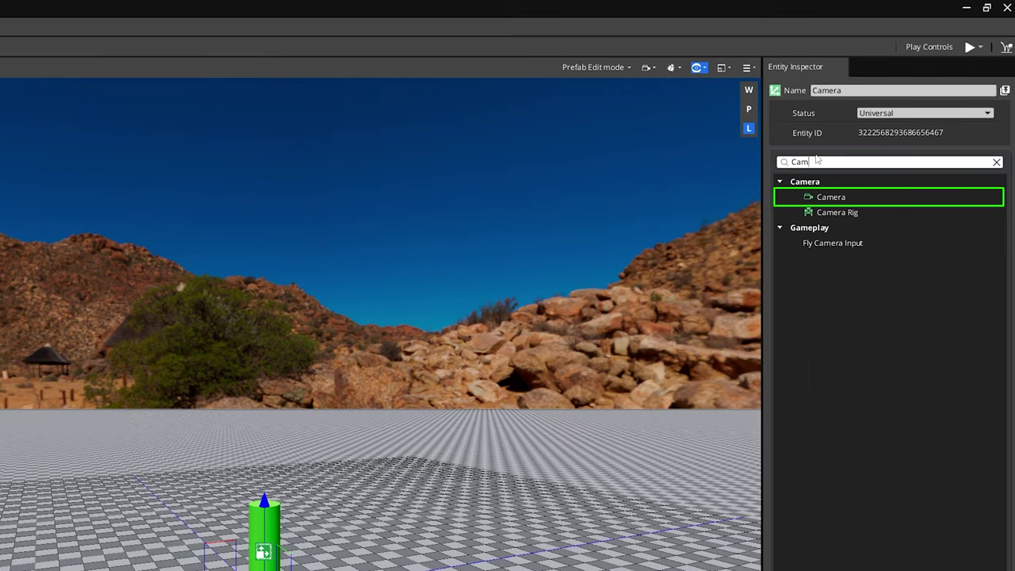
pyautogui.click(861, 199)
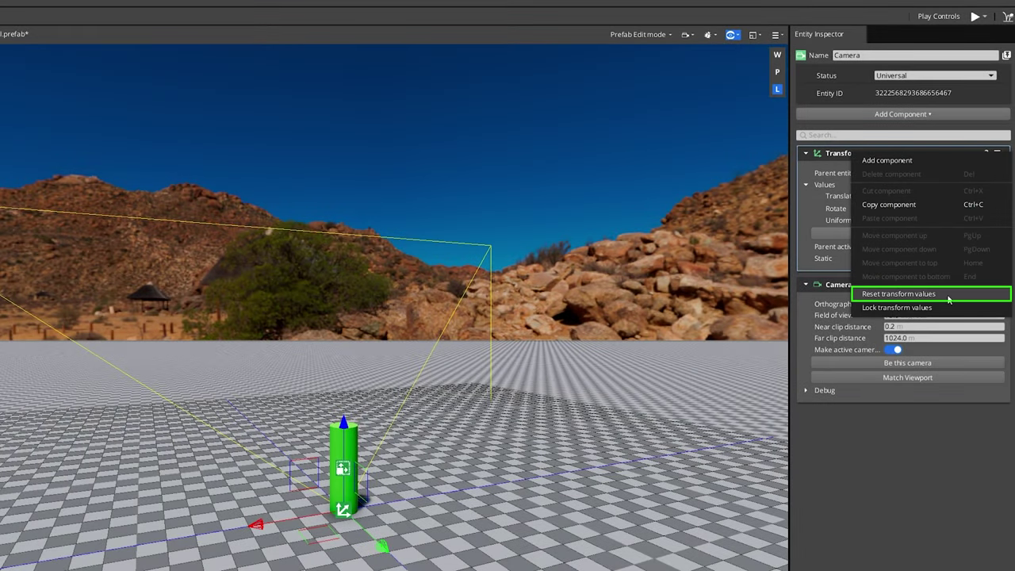
pyautogui.click(947, 295)
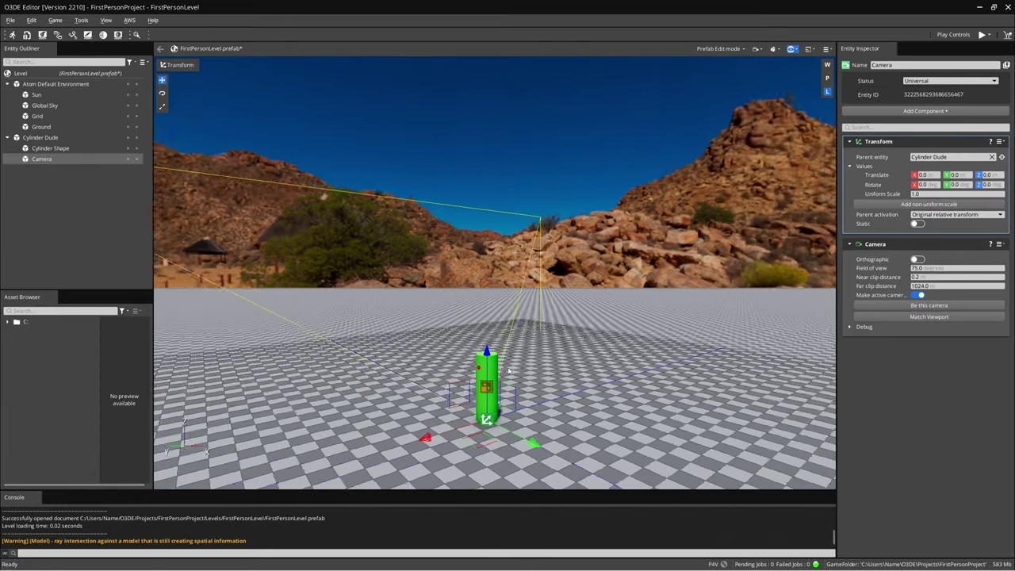
# Raise the camera to 1.586 m head height inside the cylinder and enter game mode.
pyautogui.keyDown('alt'); pyautogui.moveTo(508, 371); pyautogui.dragTo(547, 370); pyautogui.keyUp('alt')
pyautogui.moveTo(481, 355); pyautogui.dragTo(487, 294)
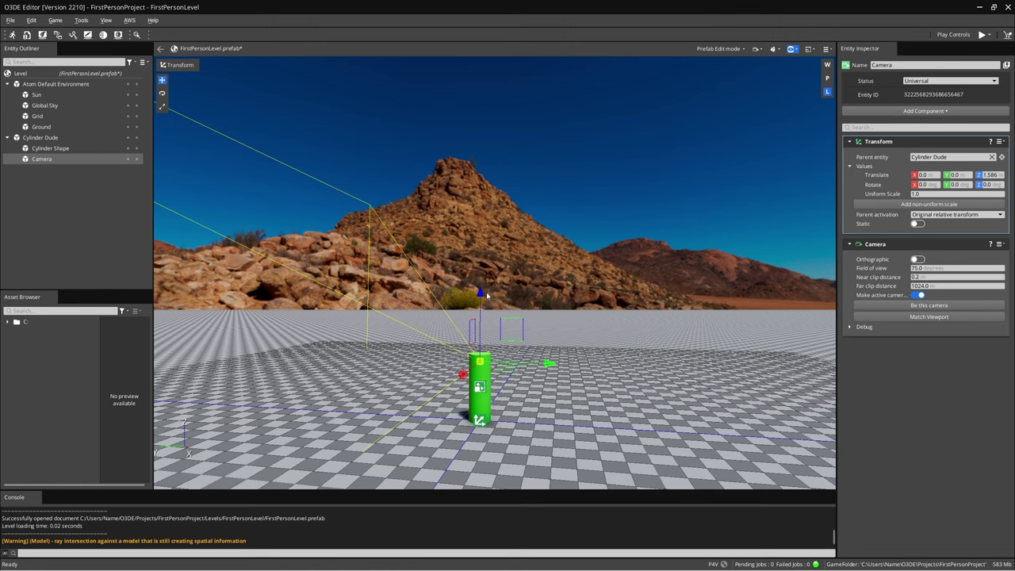
pyautogui.hotkey('ctrl', 'g')
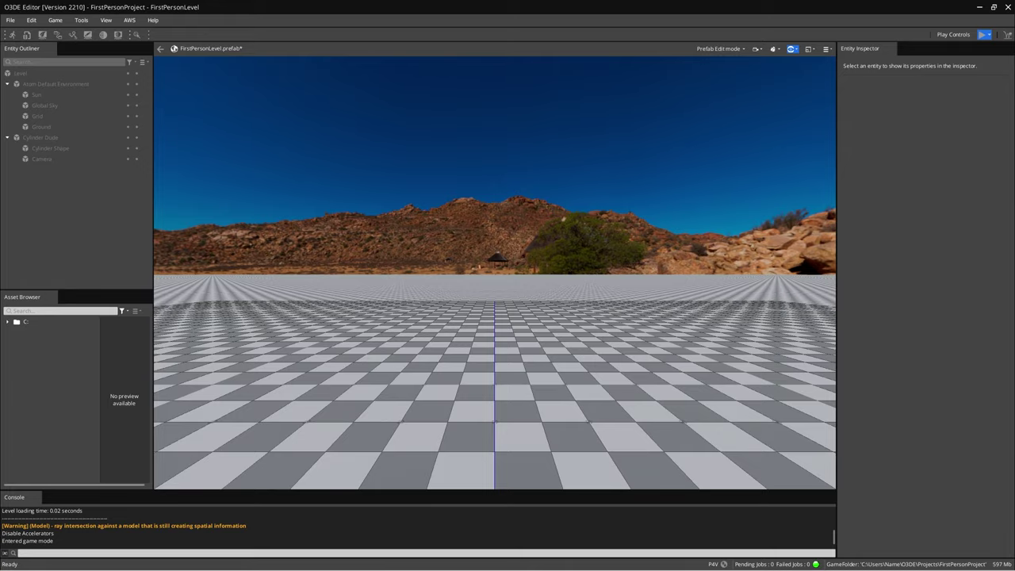
# Exit game mode and expand Cylinder Dude's input bindings, Forward Key through Jump Key.
pyautogui.press('Escape')
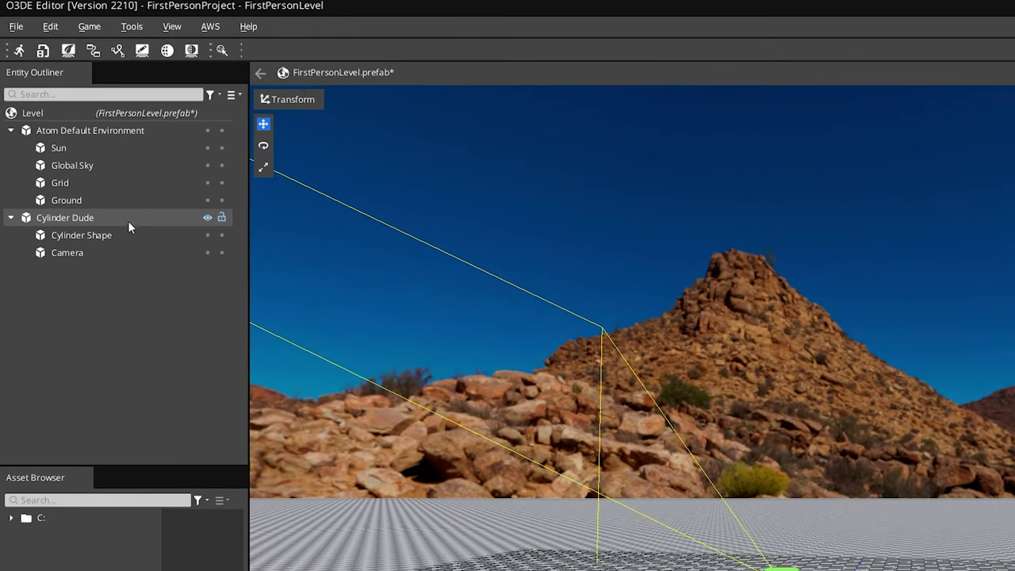
pyautogui.click(127, 219)
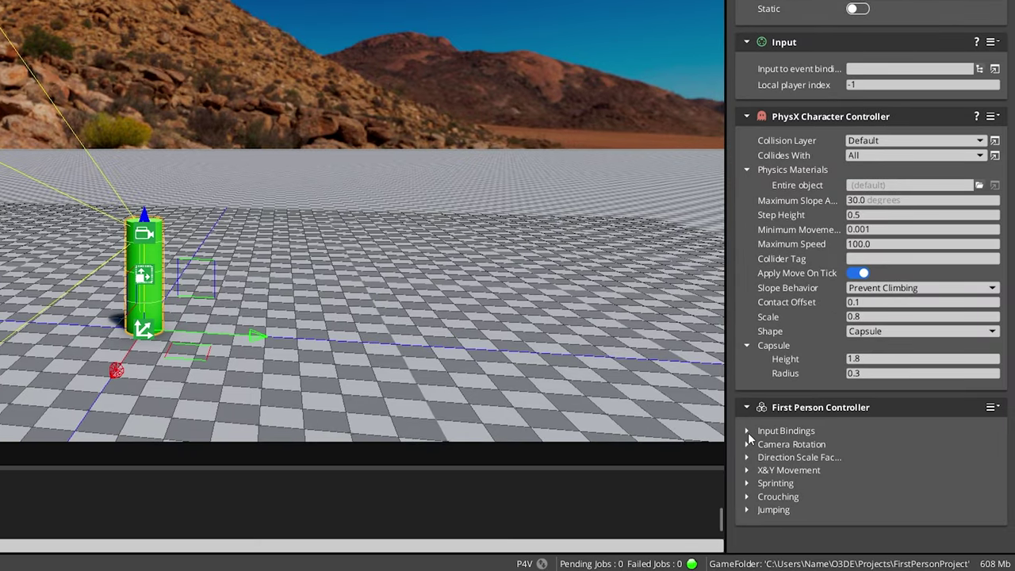
pyautogui.click(747, 432)
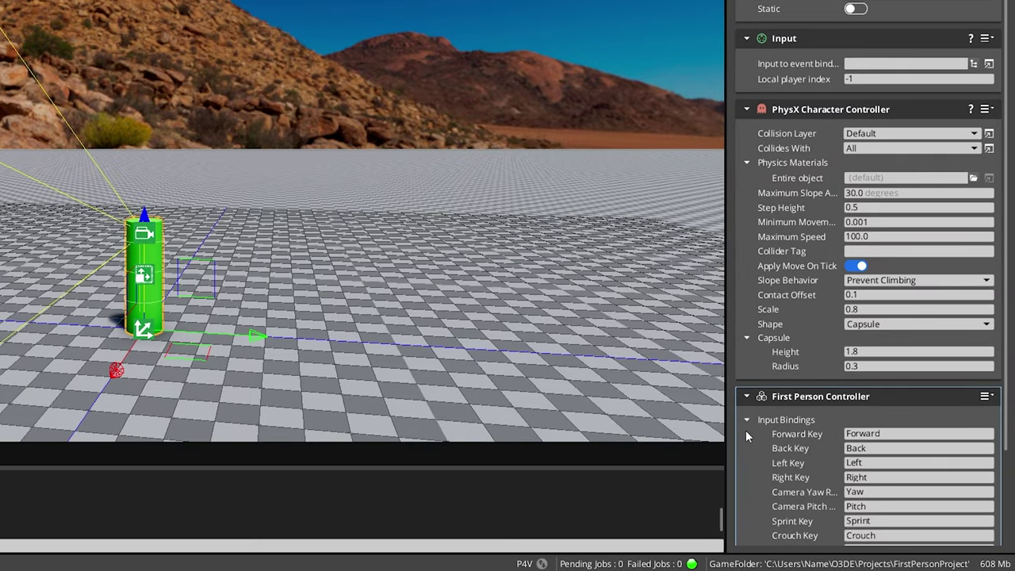
pyautogui.scroll(-2, 745, 435)
pyautogui.scroll(-2, 746, 436)
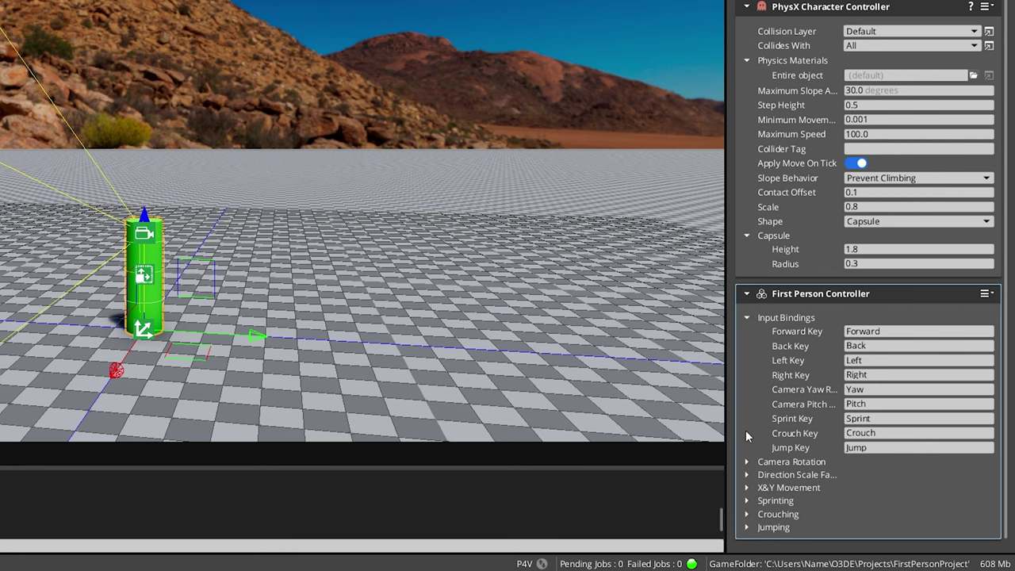